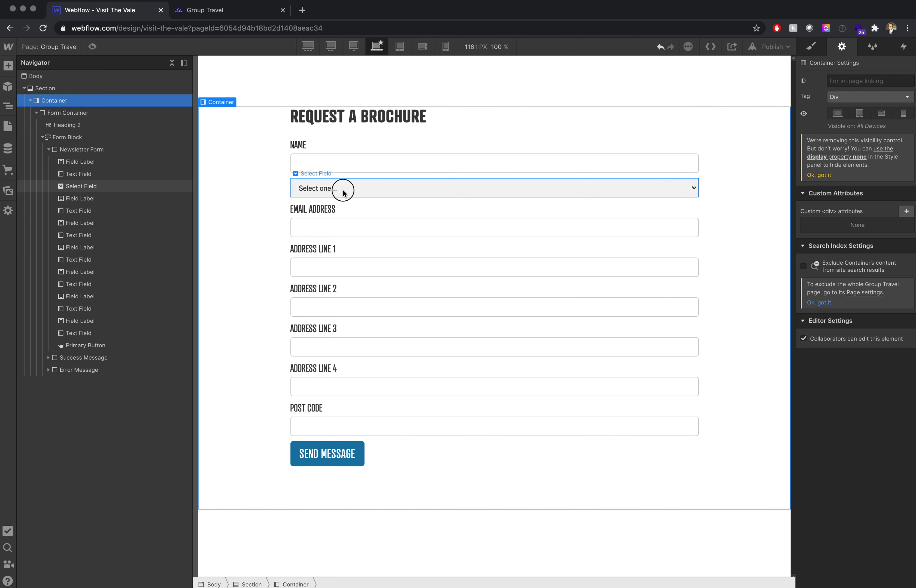
- Delete the select field from the brochure form and add a Div Block as the first element inside Newsletter Form
click(343, 189)
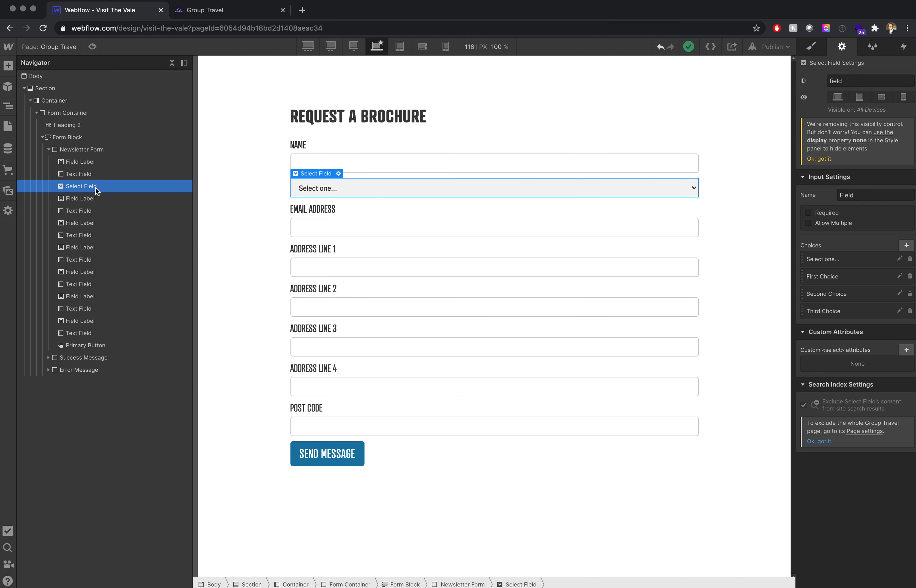
key(Delete)
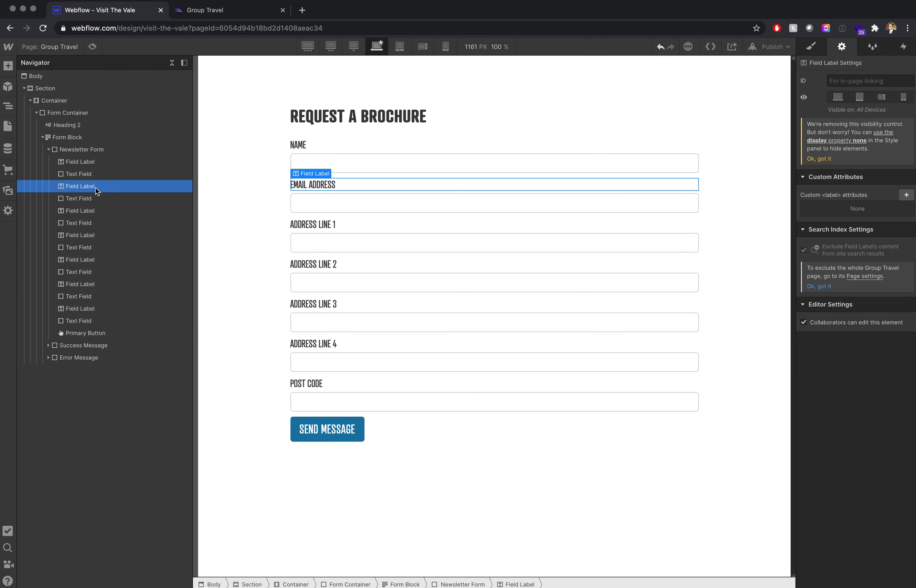
click(8, 66)
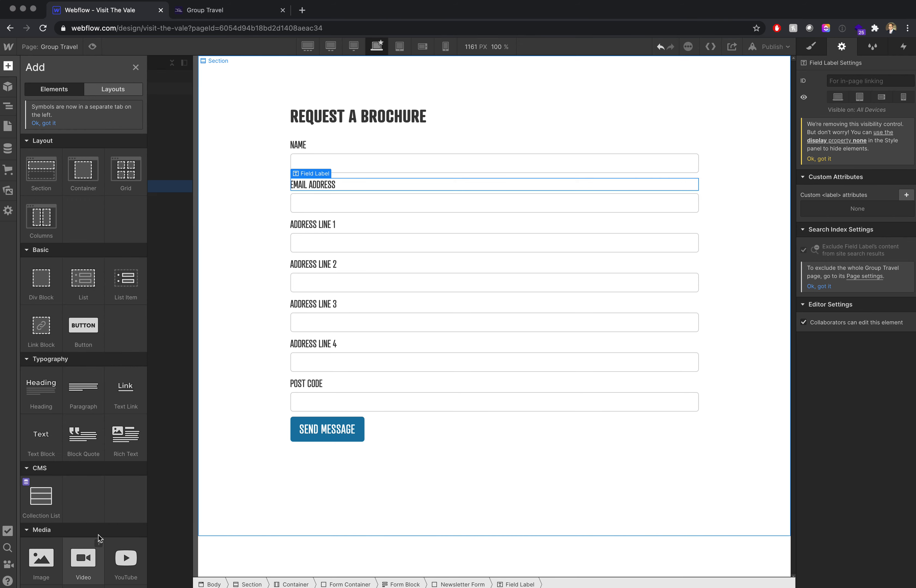
scroll(99, 538, down, 10)
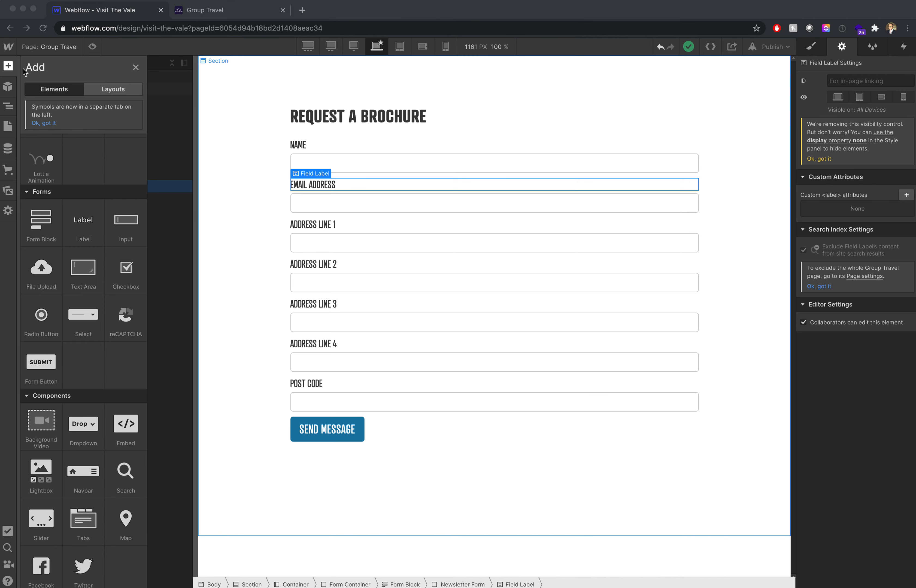
scroll(56, 215, up, 10)
click(34, 273)
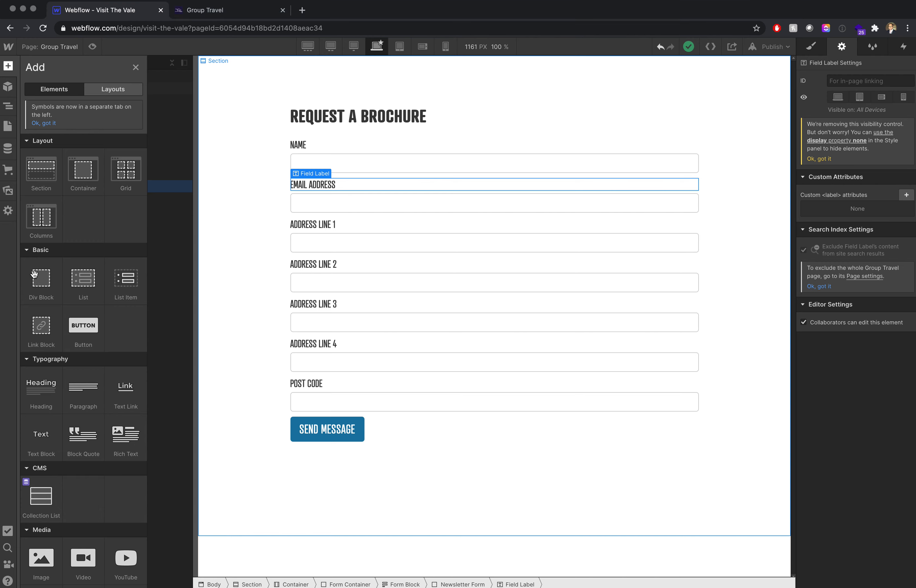
drag(37, 279, 101, 167)
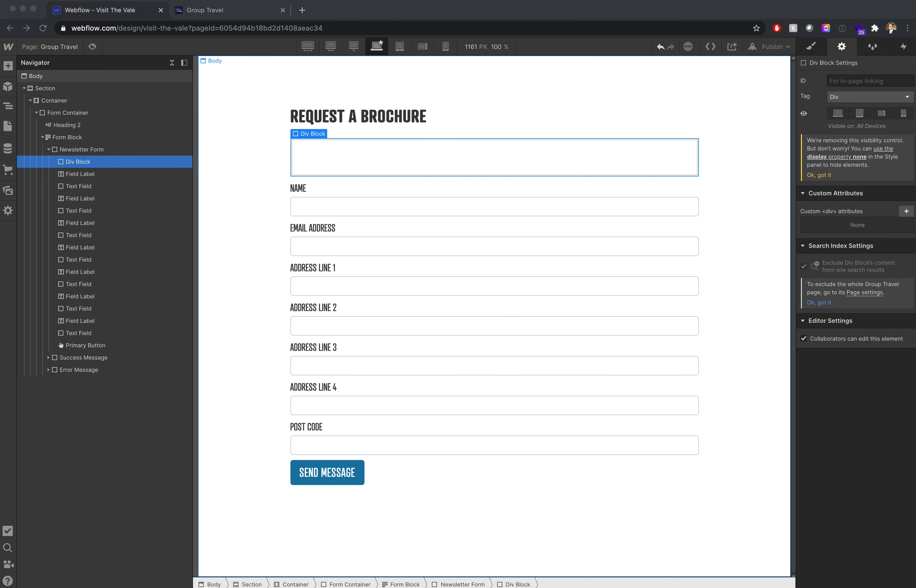
- Insert an HTML Embed inside the new Div Block at the start of the form
click(9, 64)
click(9, 64)
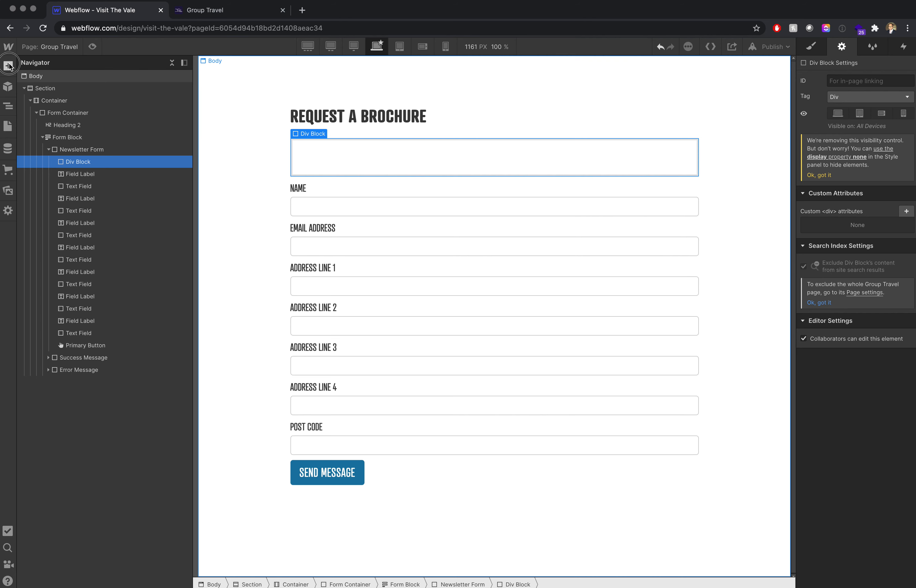
scroll(109, 438, down, 8)
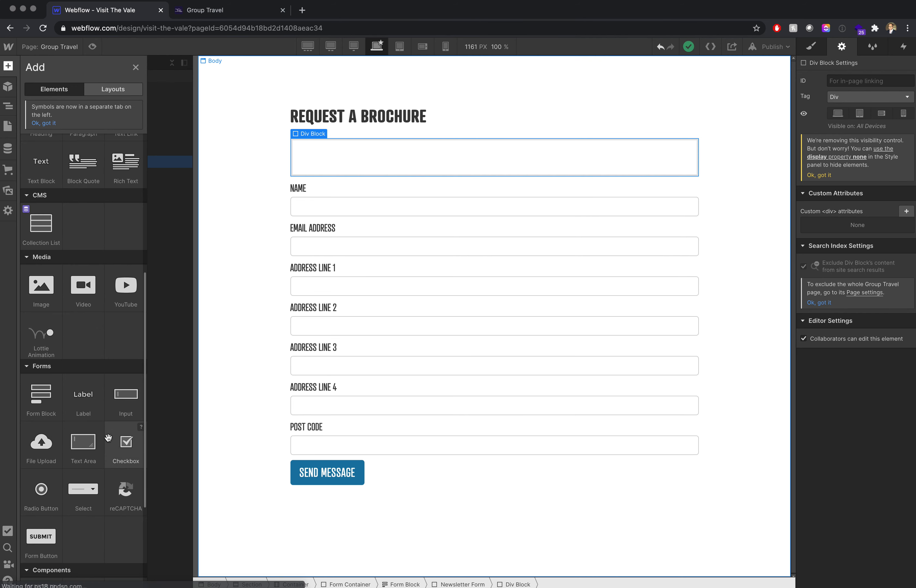
scroll(100, 462, down, 5)
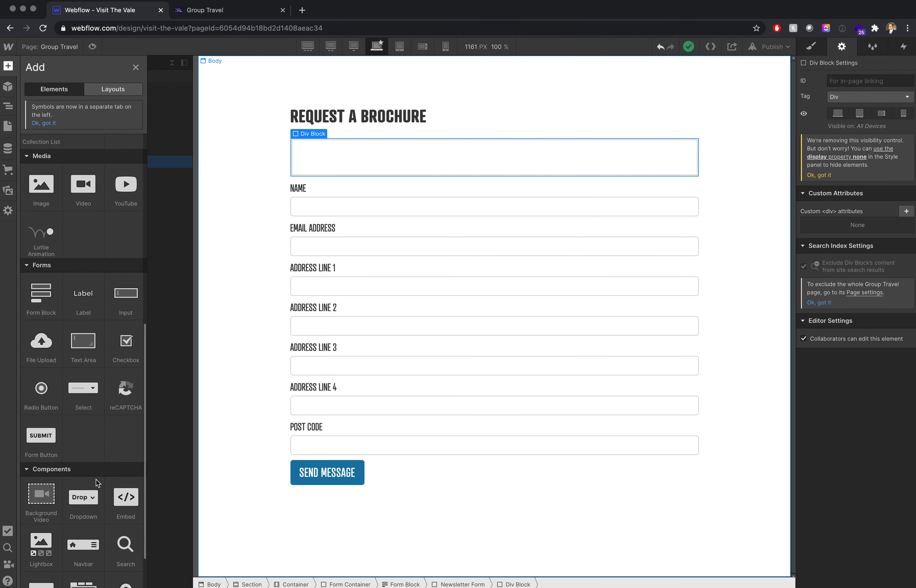
drag(126, 497, 350, 161)
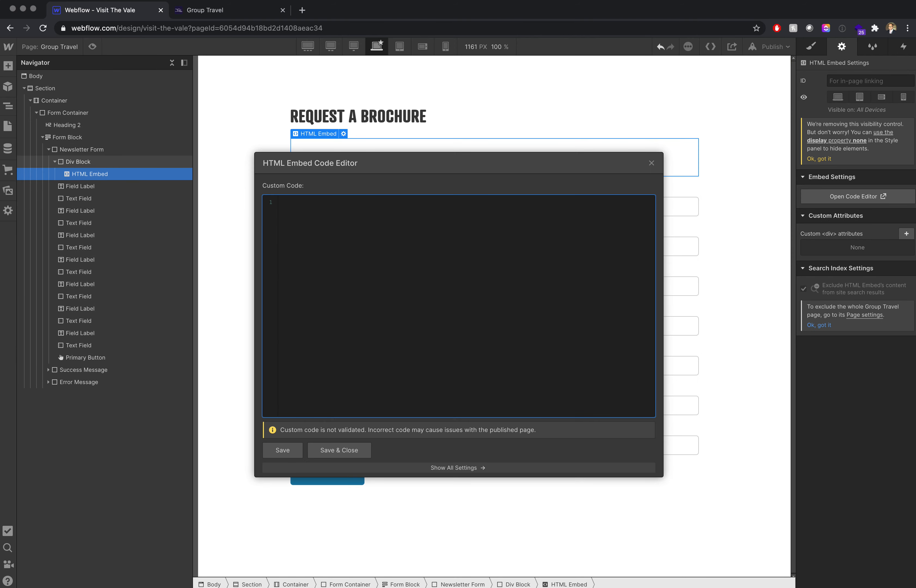
- Paste the copied label and opening select tag code into the embed's custom code
key(super+Tab)
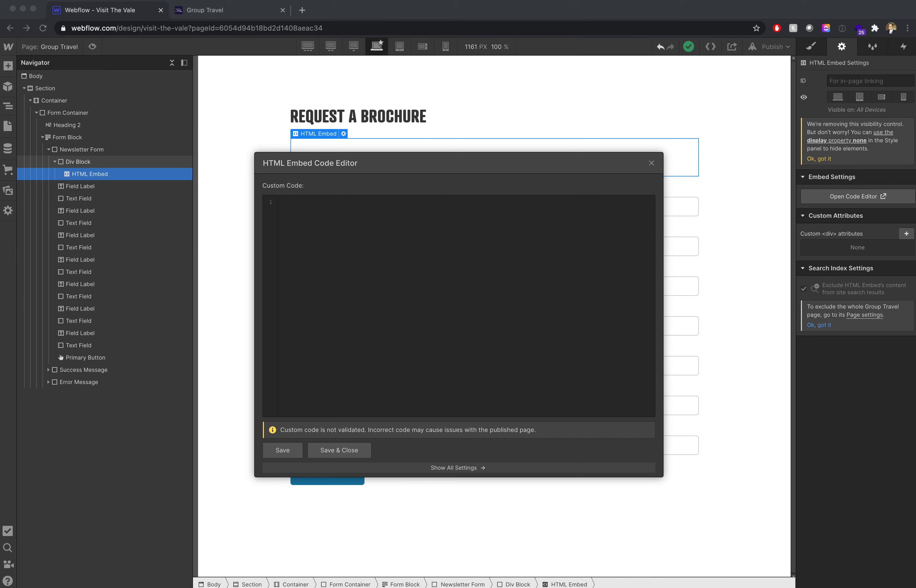
click(439, 302)
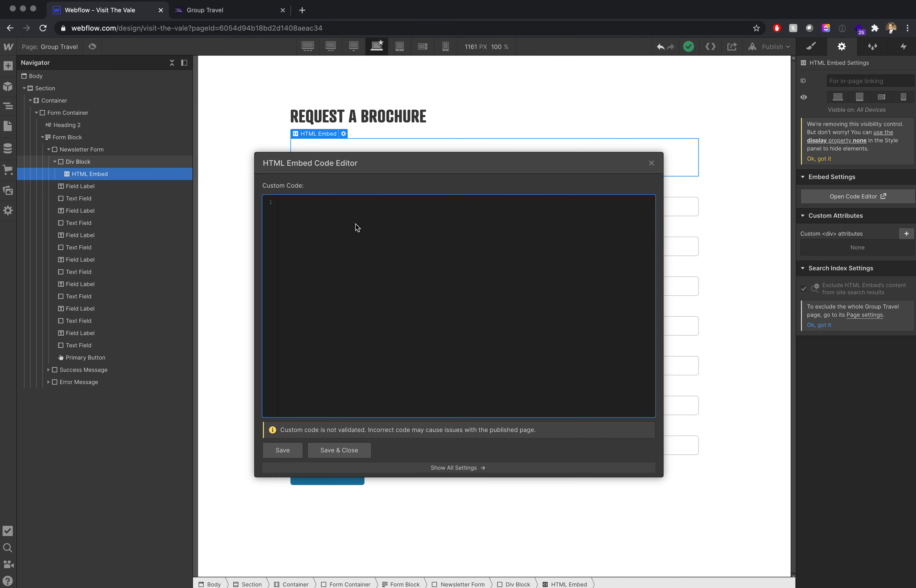
text(<label for="CPD_Select" class="form-label">Select CPD:</label> <select id="CPD_Select" name="CPD_Select" required data-name="CPD_Select" class="w-select">)
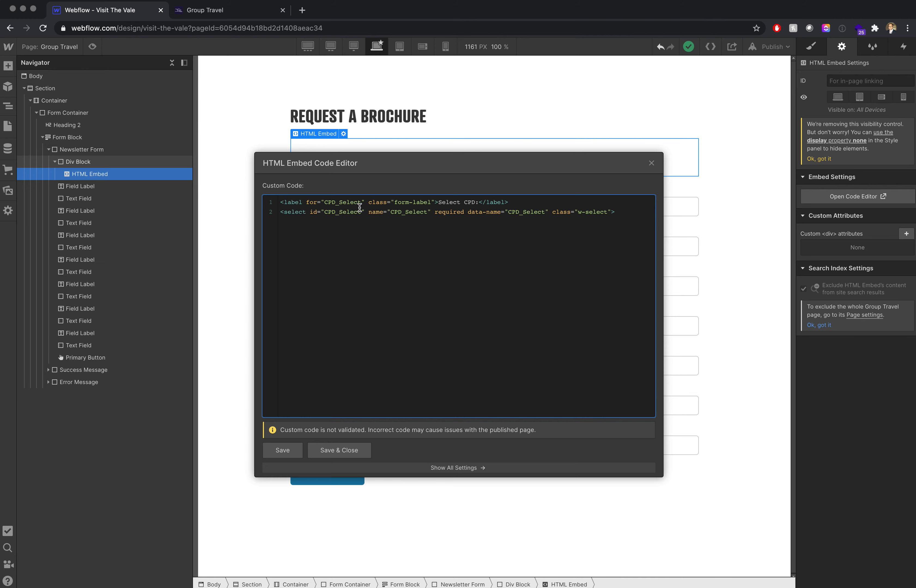
- Clear the label's for and class values and the select's id, name and data-name values, keeping the w-select class
drag(361, 202, 325, 202)
key(BackSpace)
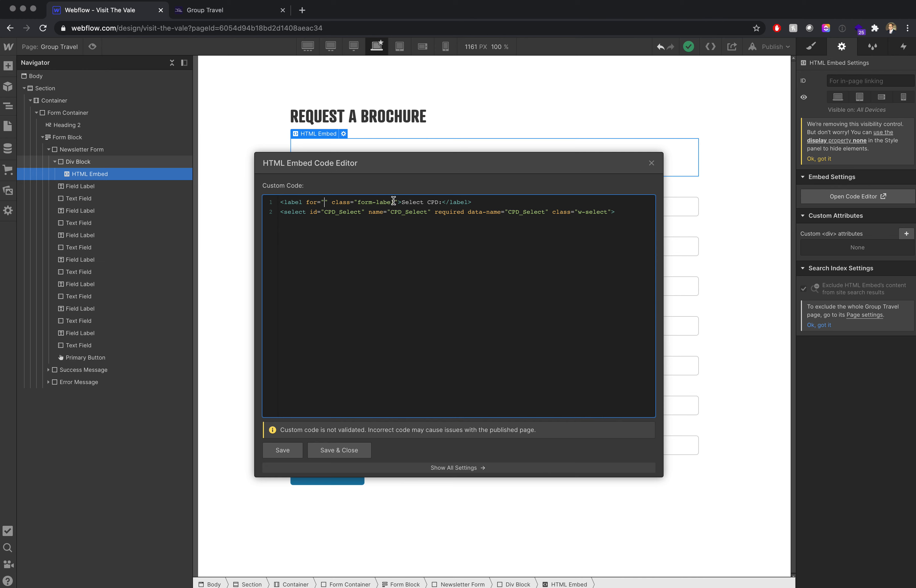
drag(394, 203, 357, 200)
key(BackSpace)
drag(361, 212, 325, 211)
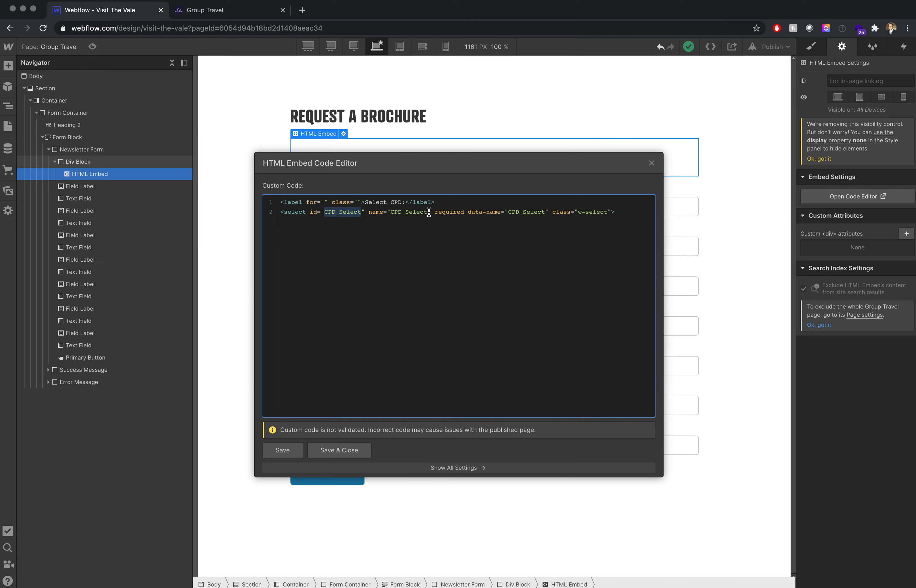
key(BackSpace)
drag(390, 212, 354, 210)
key(BackSpace)
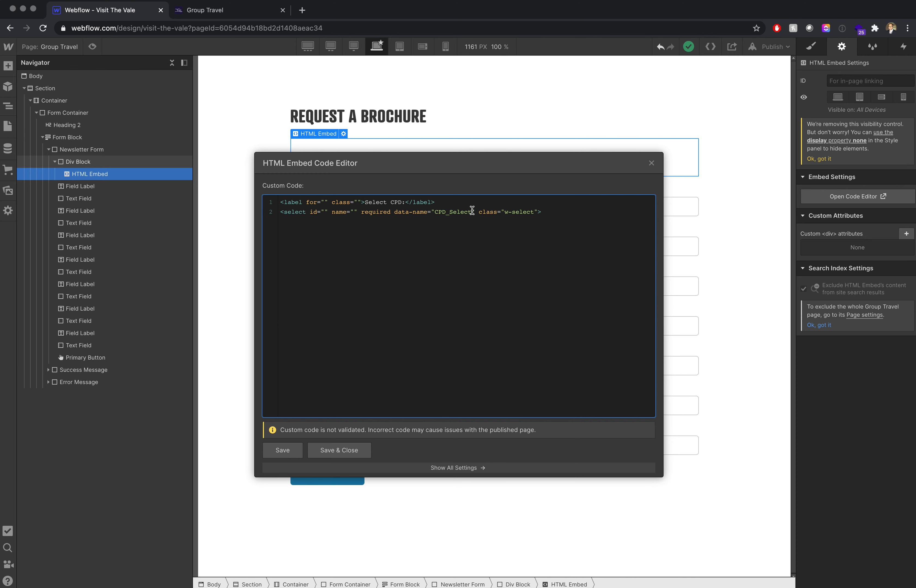
drag(471, 211, 434, 211)
key(BackSpace)
drag(498, 211, 467, 211)
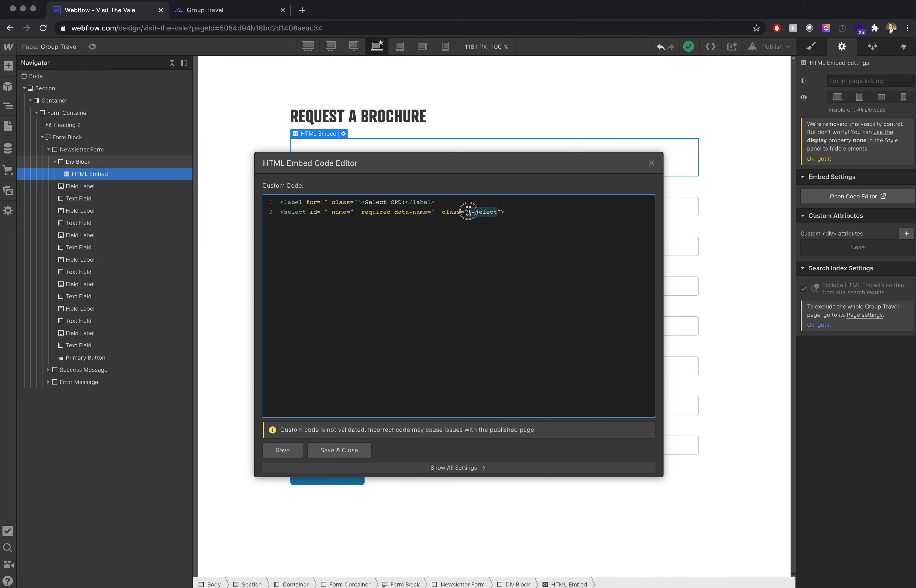
- Set the label's for attribute to "brochures"
click(325, 203)
text(Broc)
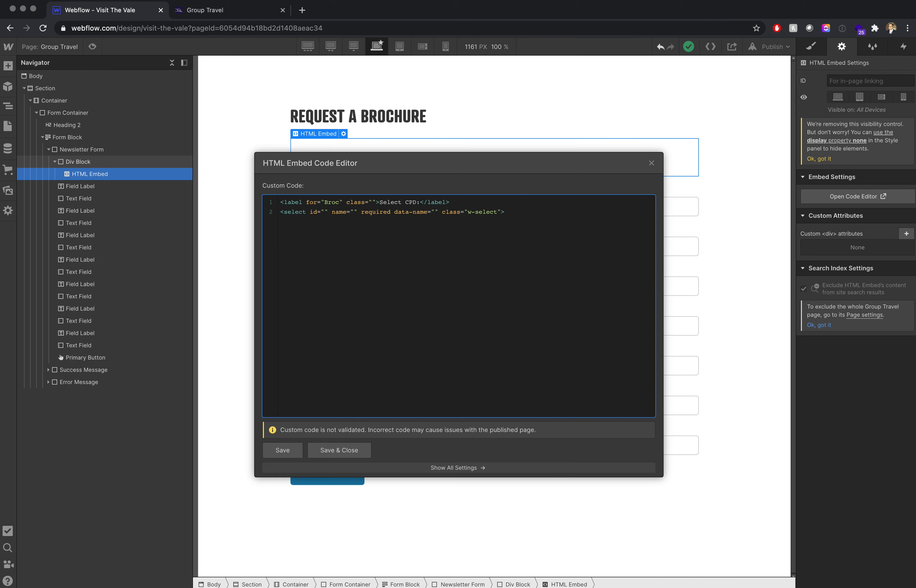
key(BackSpace)
key(BackSpace)
key(BackSpace)
key(BackSpace)
text(brochures)
- Copy the value "brochures" into the select tag's id, name and data-name attributes
double_click(339, 202)
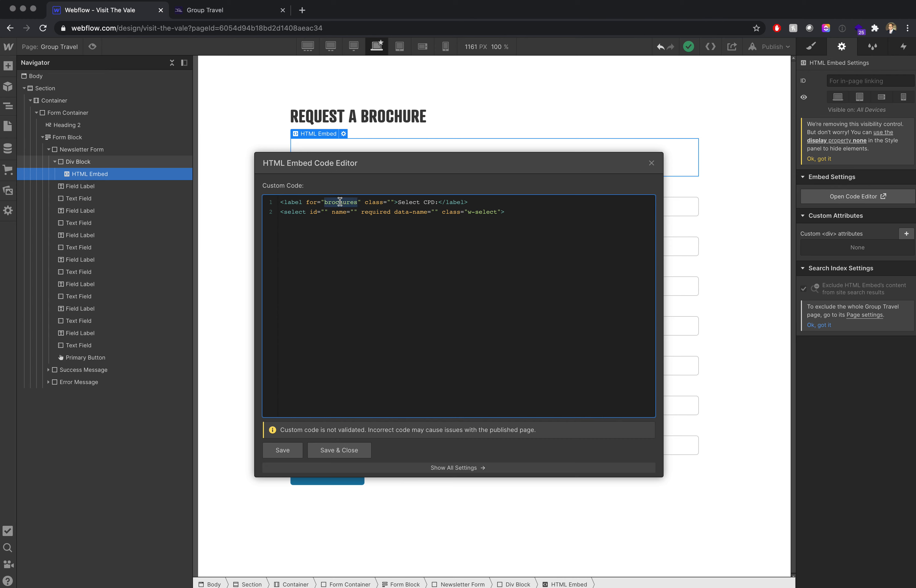
key(ctrl+c)
click(325, 212)
key(ctrl+v)
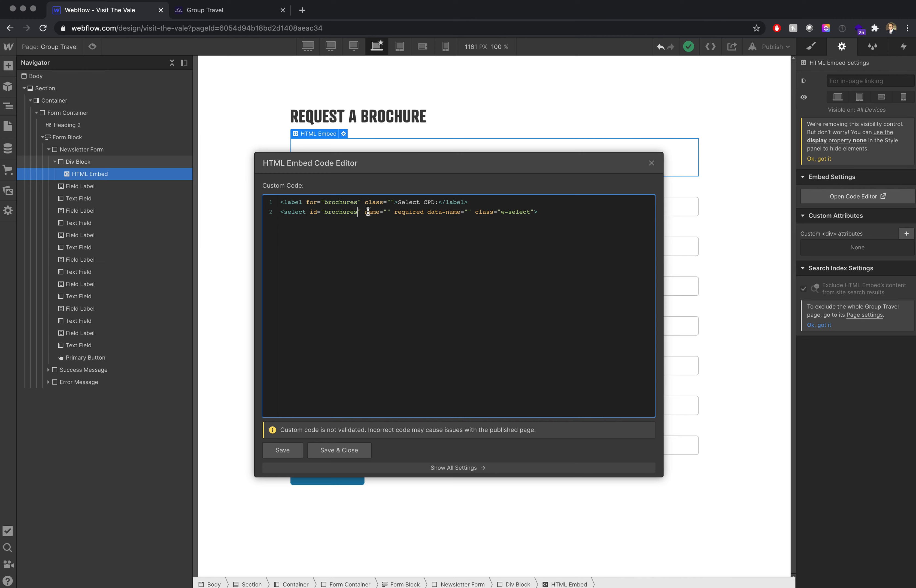
click(387, 212)
key(ctrl+v)
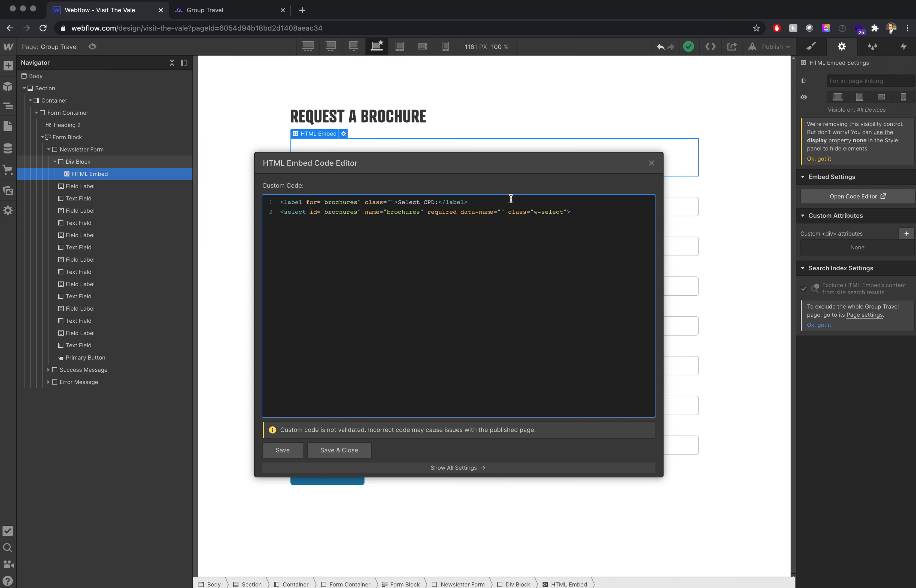
click(501, 211)
key(ctrl+v)
- Change the label text to "Select Brochure:", then save and close the embed code
double_click(443, 212)
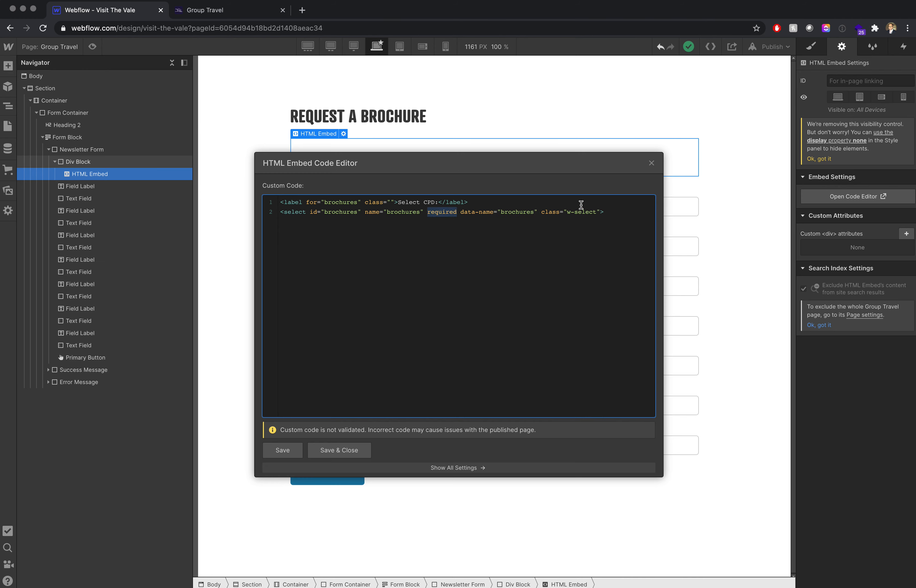
click(557, 228)
drag(397, 201, 439, 199)
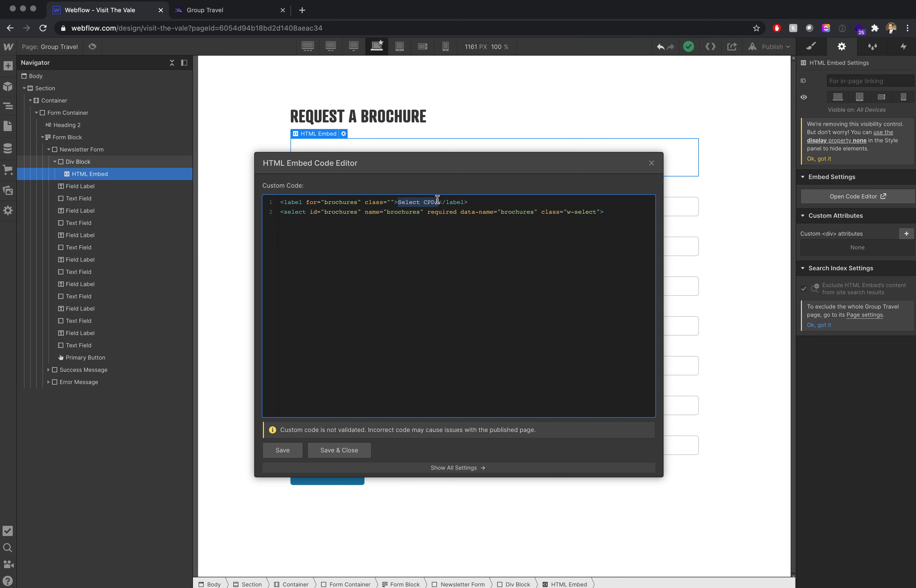
text(Select Brochure:)
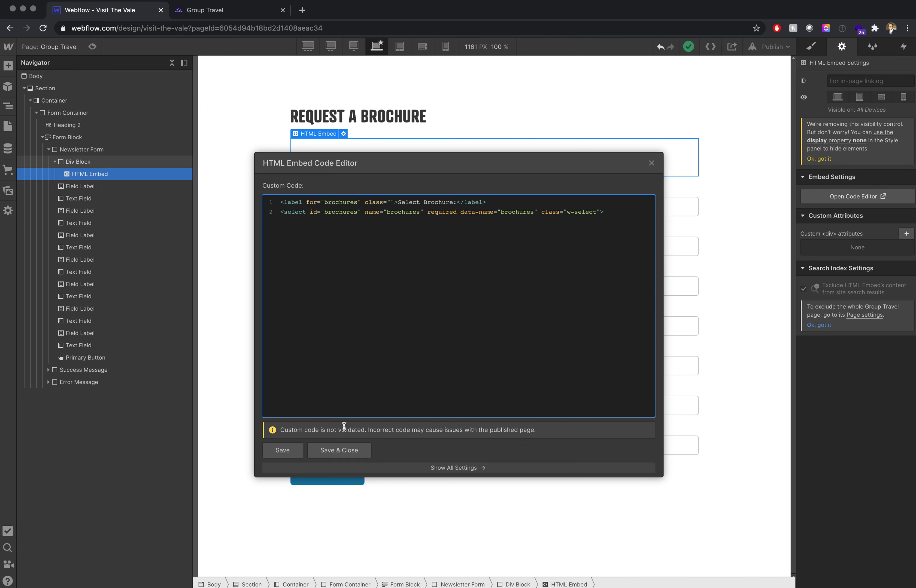
click(344, 454)
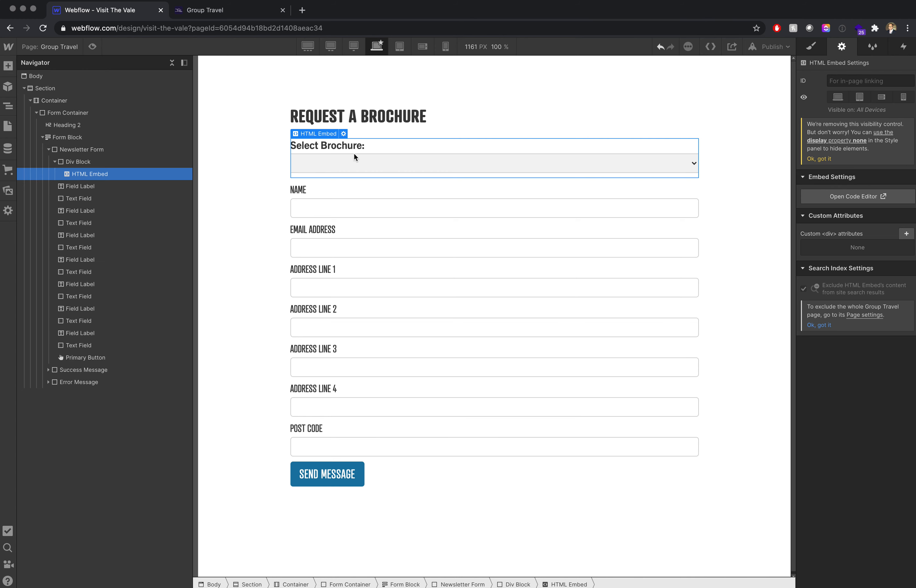
- Check the class used by the Name label, then give the embed's label the class "field-label" and save it
click(300, 190)
click(811, 46)
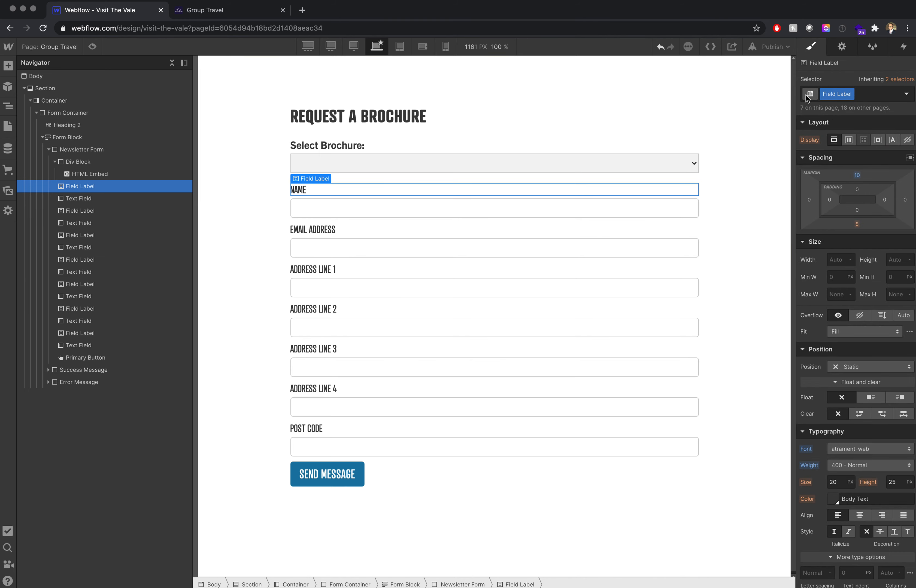
click(95, 175)
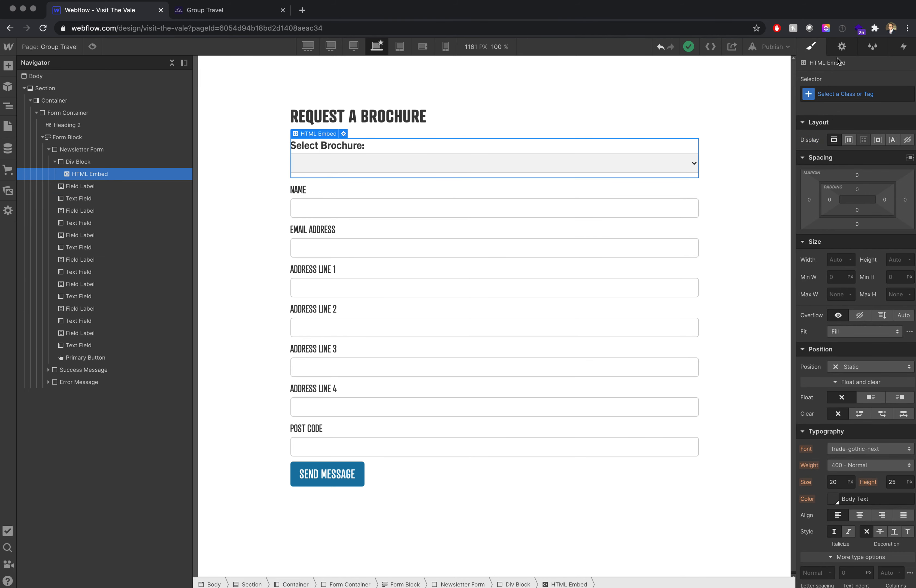
click(841, 47)
click(826, 196)
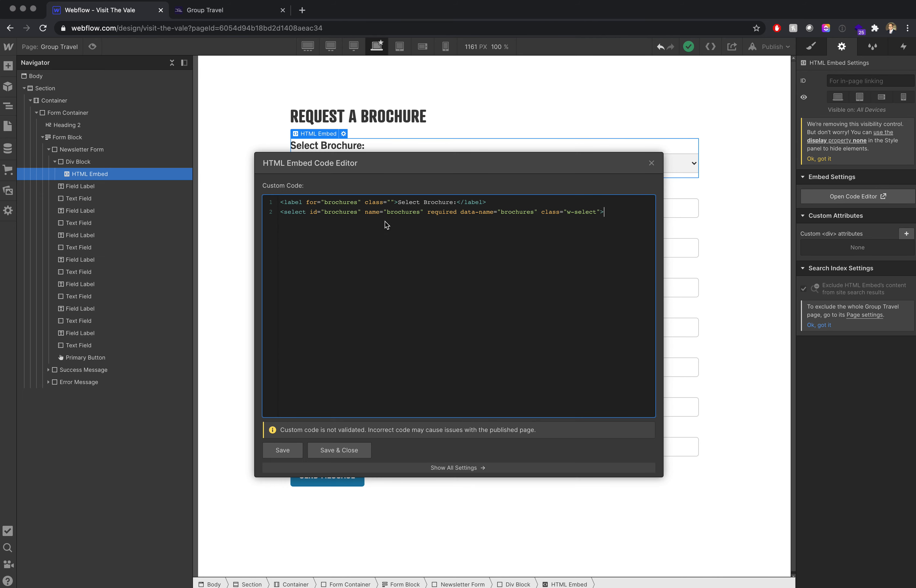
click(391, 201)
text(field-label)
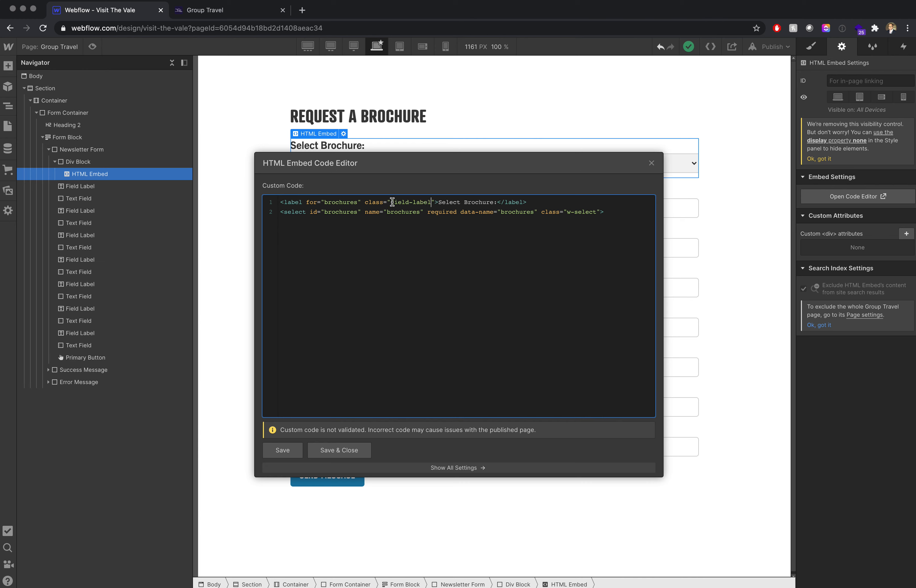
click(356, 451)
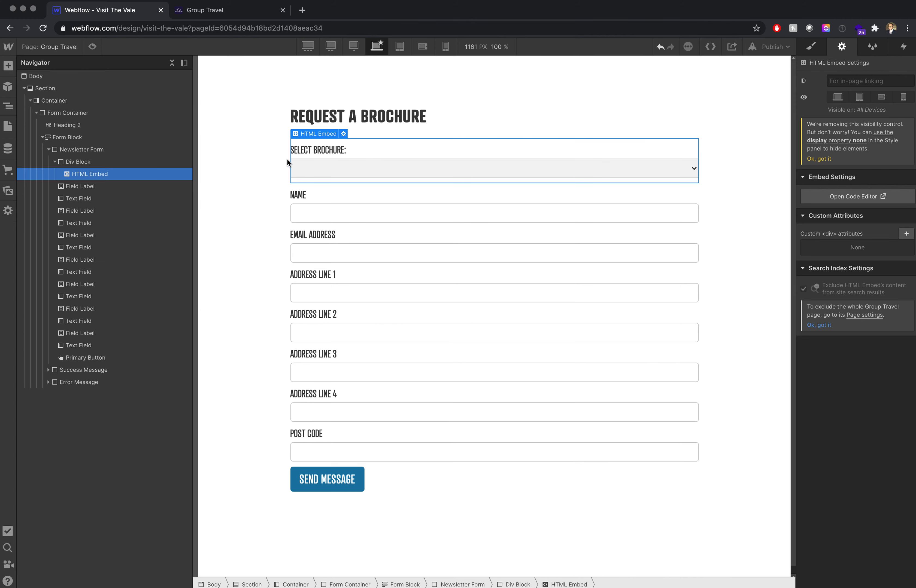
- Add a second HTML Embed inside the Div Block, directly below the first embed
click(8, 67)
scroll(97, 379, down, 5)
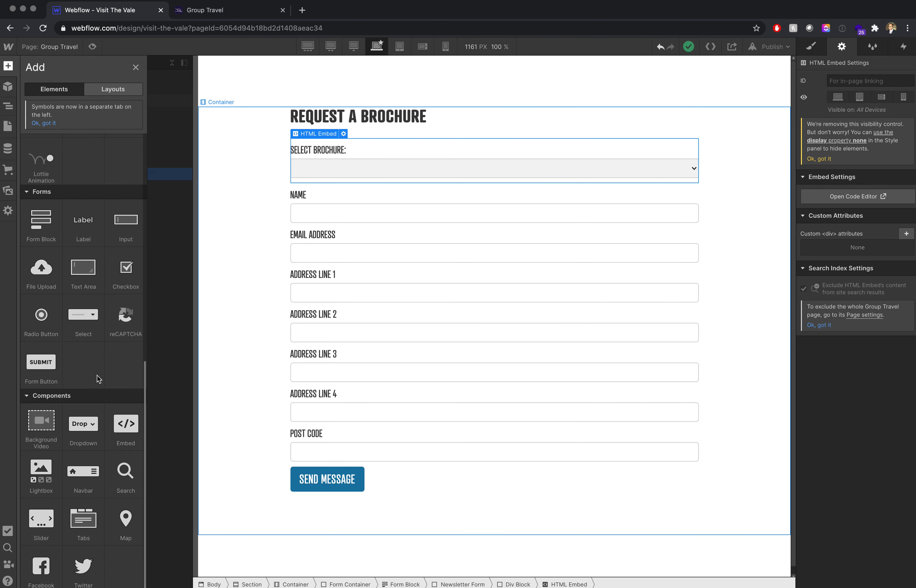
drag(123, 429, 96, 188)
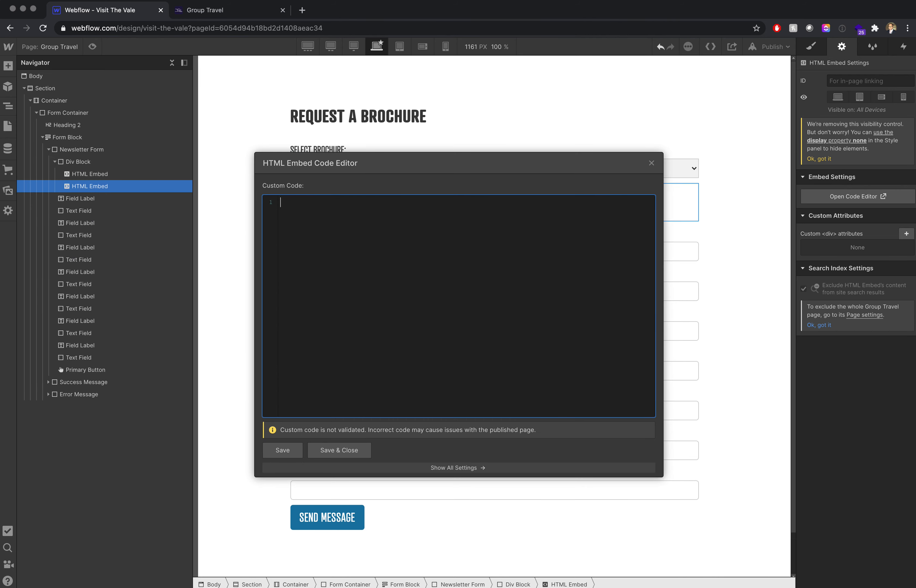
- Paste the copied code into the second embed, then save and close it
key(super+Tab)
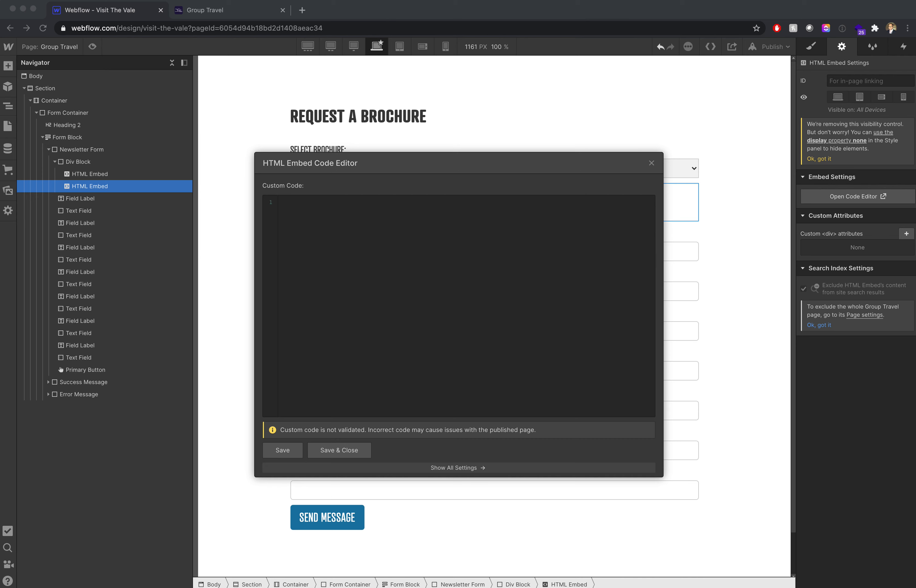
click(303, 221)
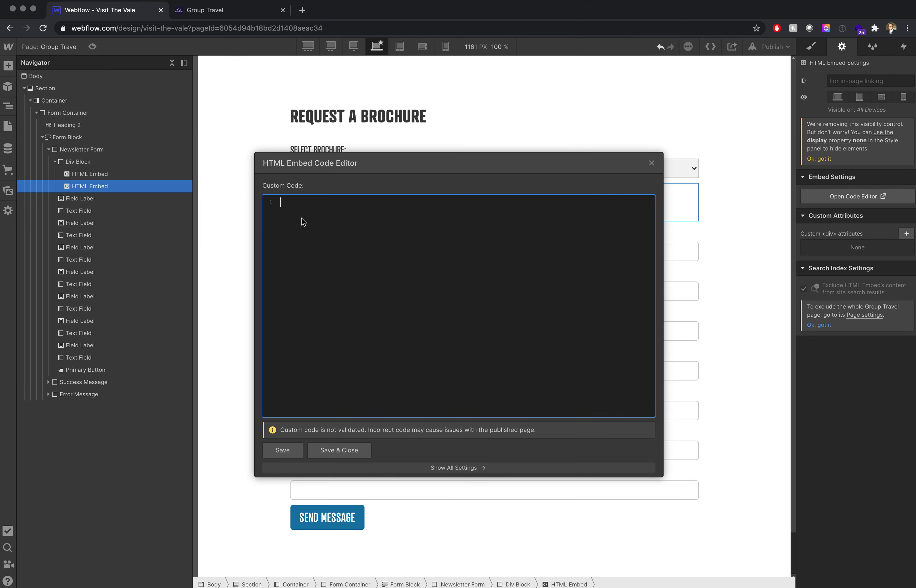
key(super+v)
click(340, 451)
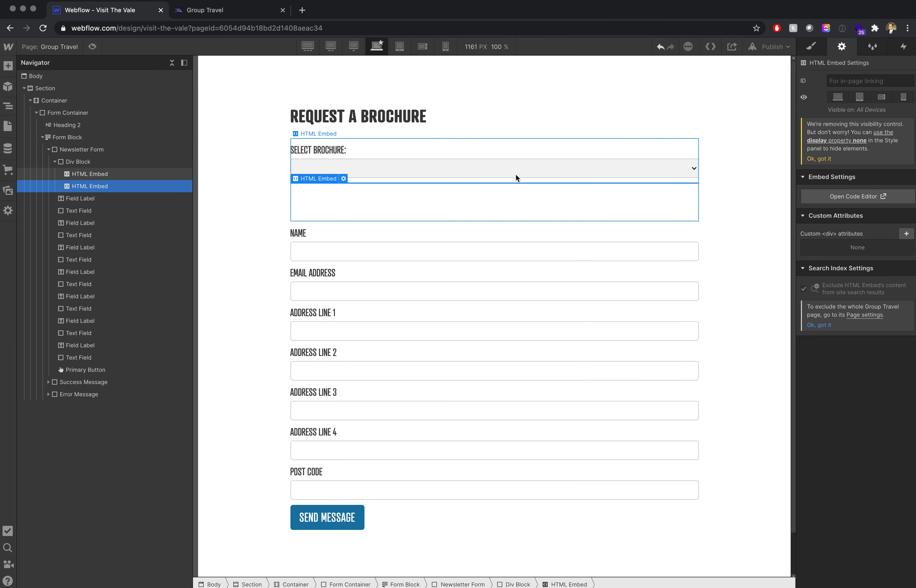
- Review the label and select code in the first HTML embed, then close its code editor without editing
click(121, 173)
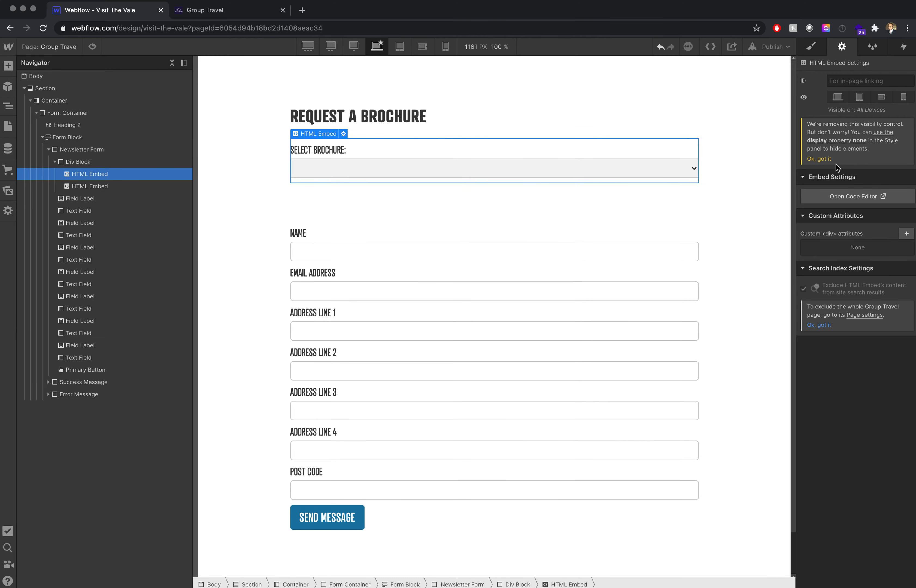
click(841, 195)
drag(286, 212, 616, 213)
click(614, 213)
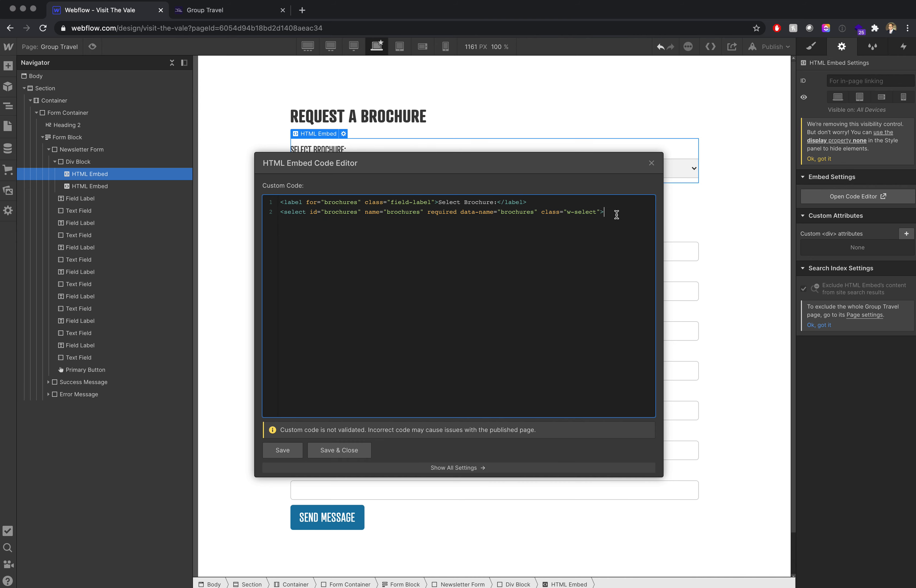
click(656, 163)
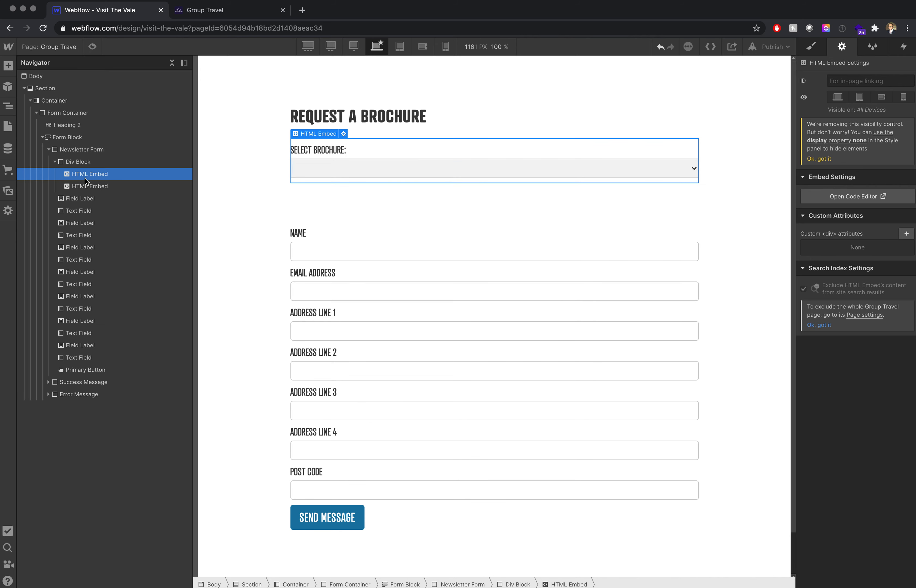
- Add a Collection List between the two HTML embeds in the Div Block and set its source to Guides and Apps
click(8, 66)
scroll(81, 277, down, 10)
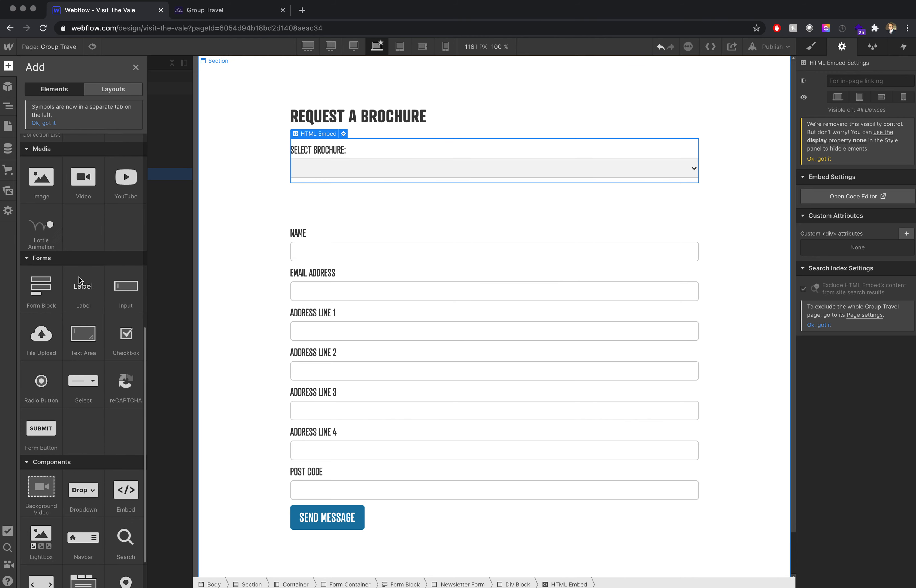
scroll(82, 287, up, 6)
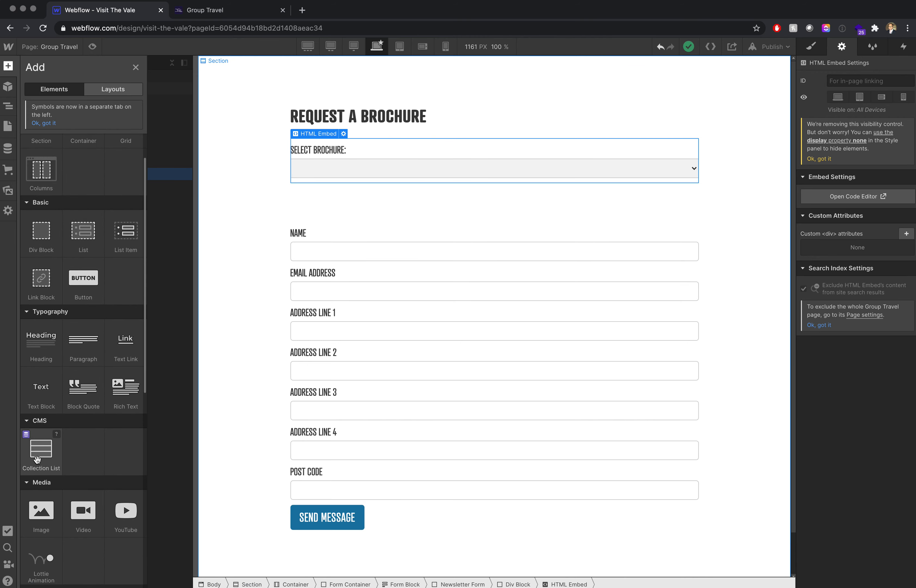
drag(39, 430, 94, 179)
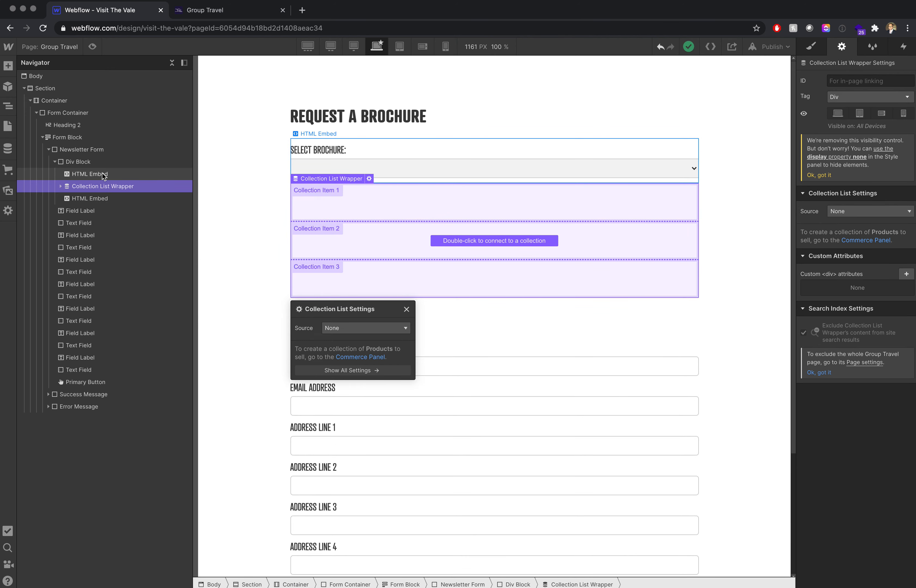
click(330, 323)
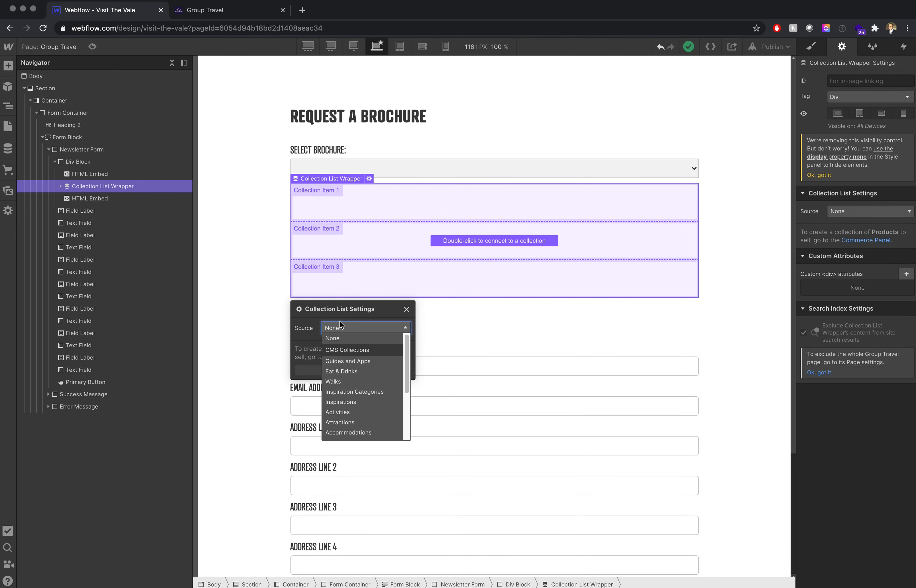
click(352, 359)
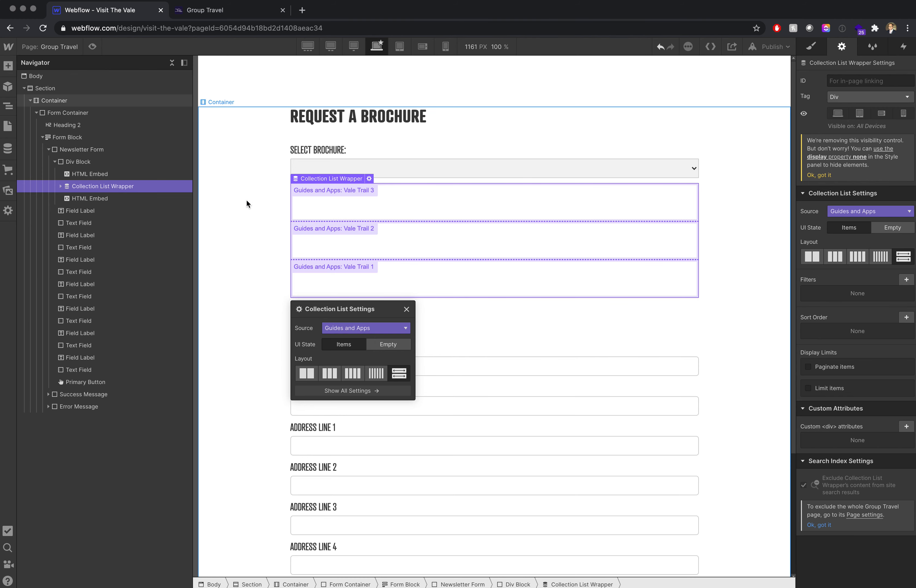
- Add a filter to the Collection List so that Type equals Guide, and save it
click(906, 279)
click(843, 317)
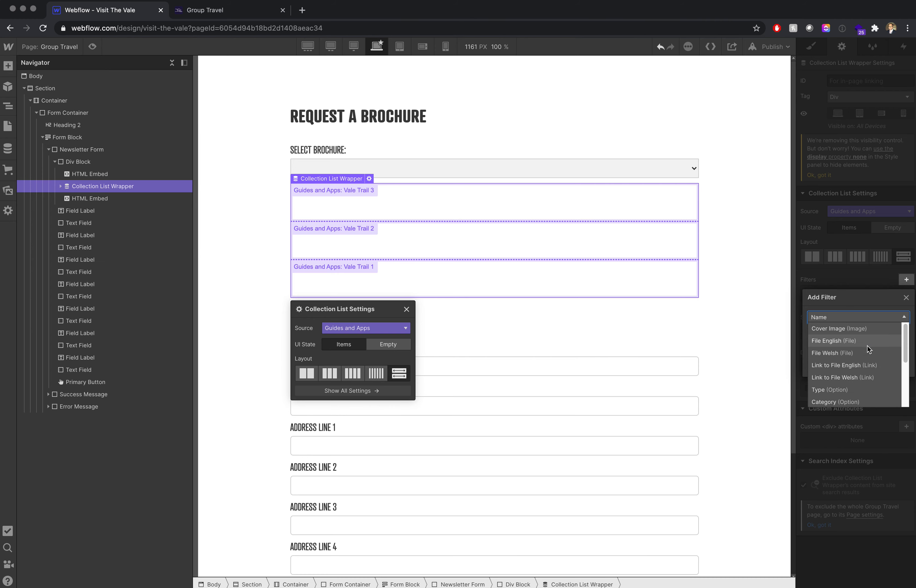
scroll(862, 365, down, 1)
click(859, 380)
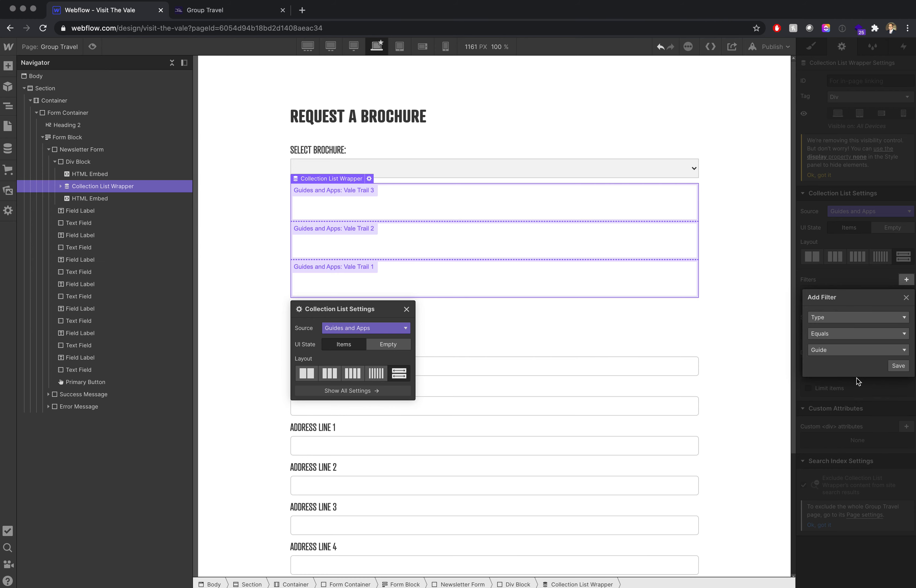
click(869, 353)
click(864, 361)
click(897, 366)
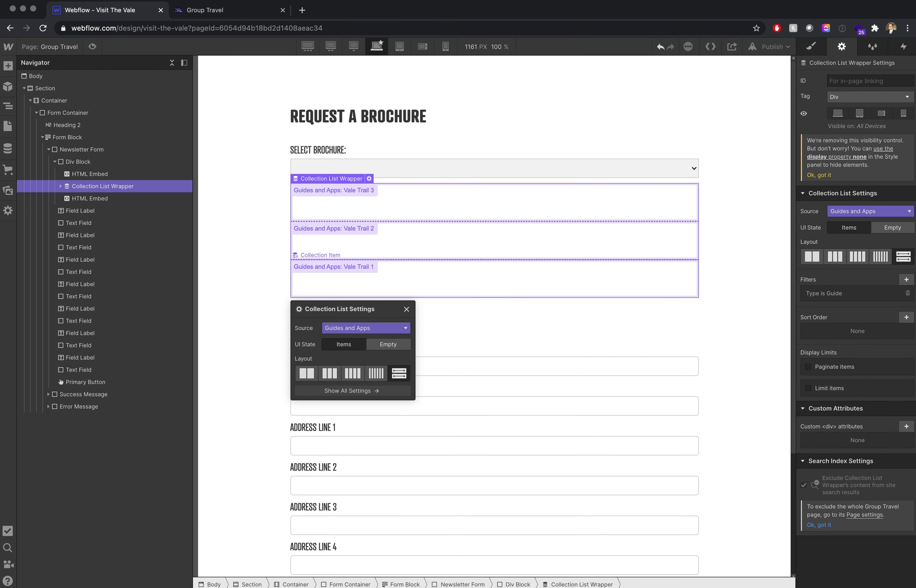
- Sort the Collection List by Name in Alphabetical (A–Z) order and save the sort rule
click(906, 317)
click(856, 359)
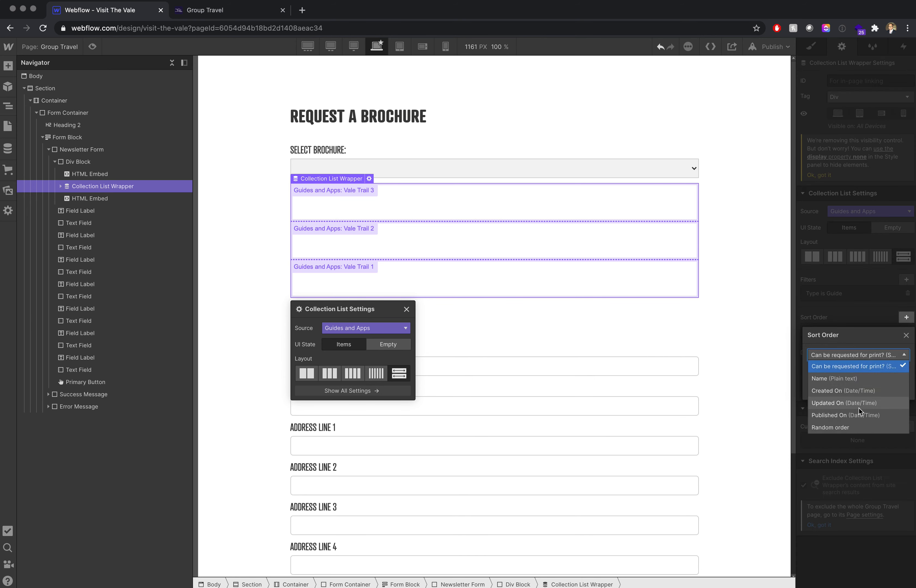
click(845, 381)
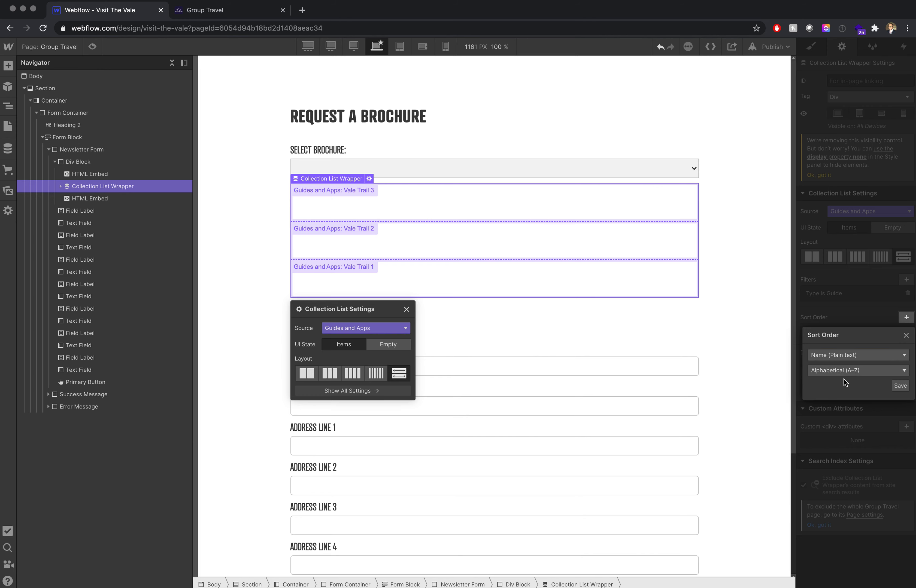
click(900, 385)
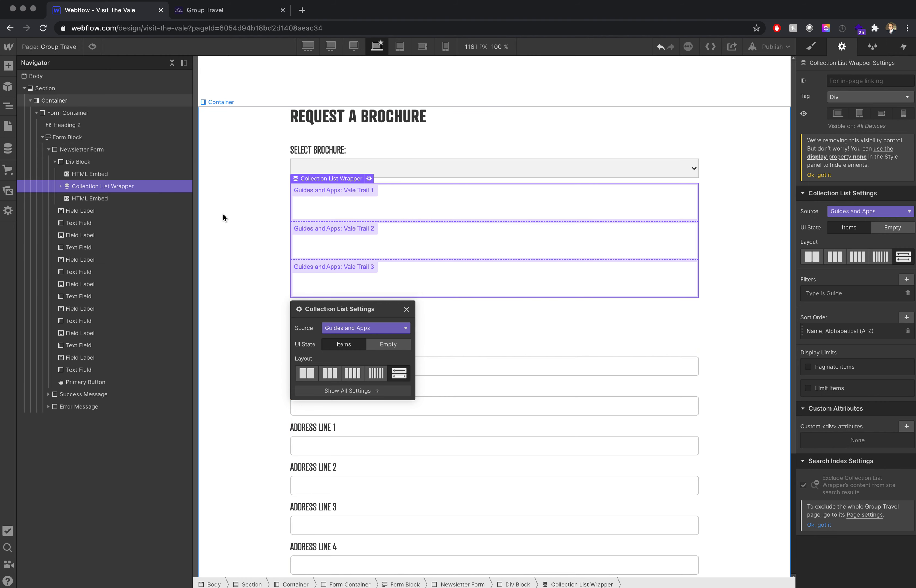
- Place an HTML Embed inside the Collection Item of the Guides and Apps list
click(341, 211)
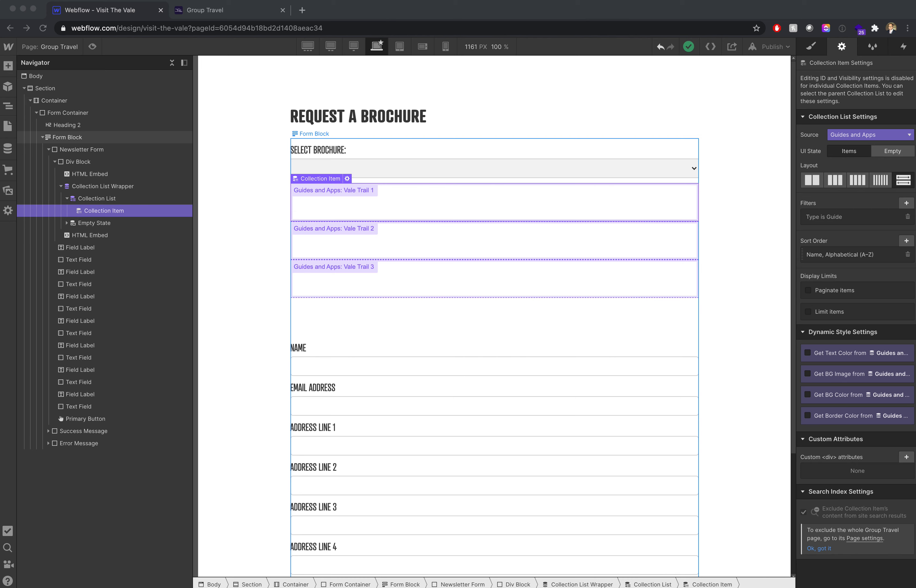
click(8, 67)
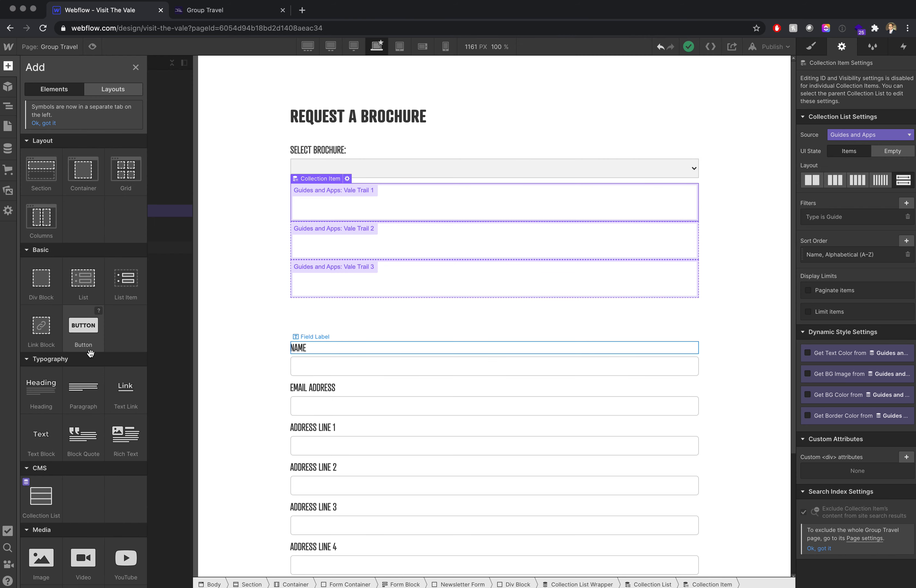
scroll(91, 359, down, 5)
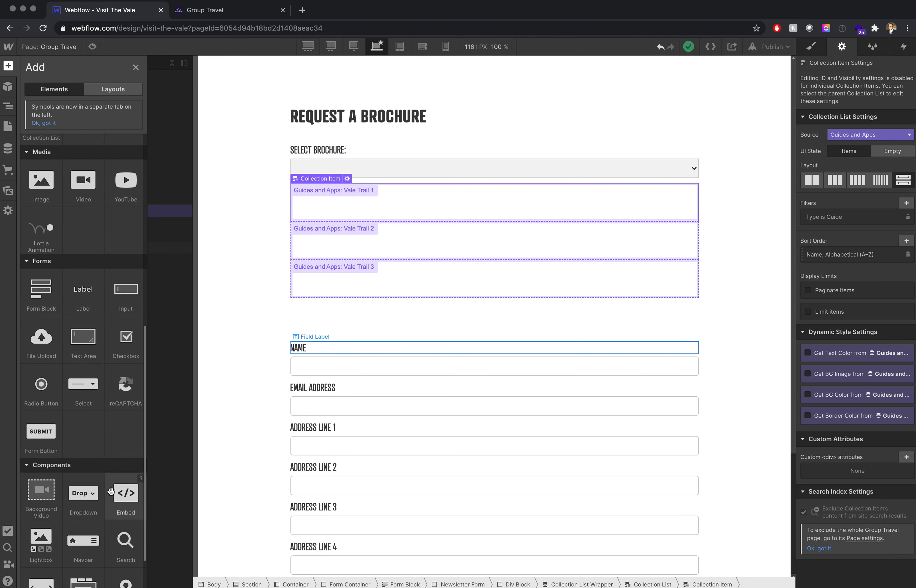
drag(126, 492, 346, 219)
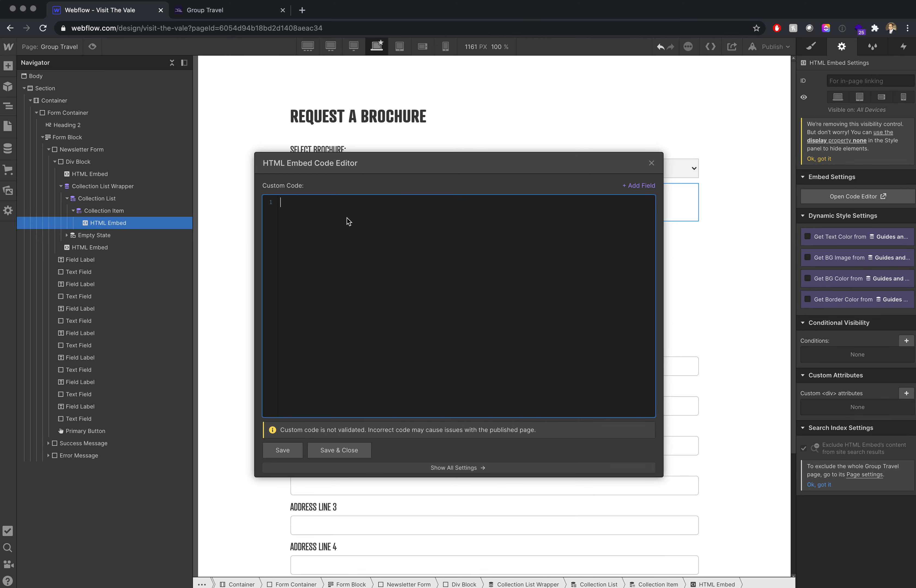
- Begin an option tag in the new embed's code and bind its value attribute to the Name field
key(super+Tab)
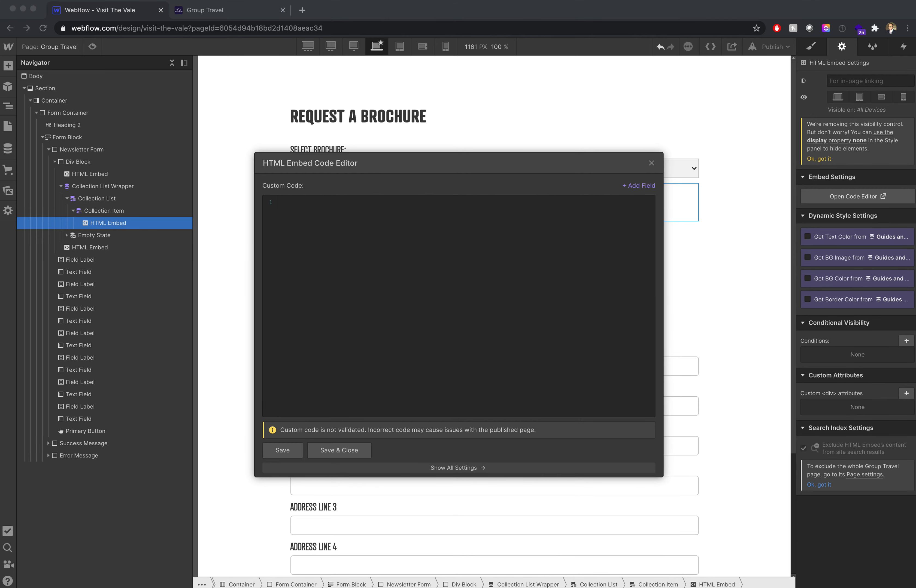
click(368, 251)
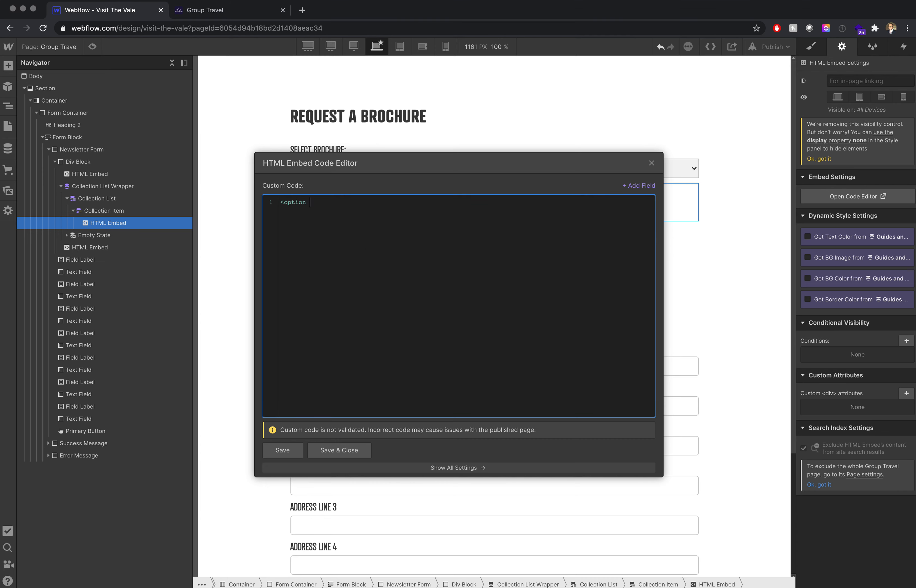
text(<option value=")
click(633, 186)
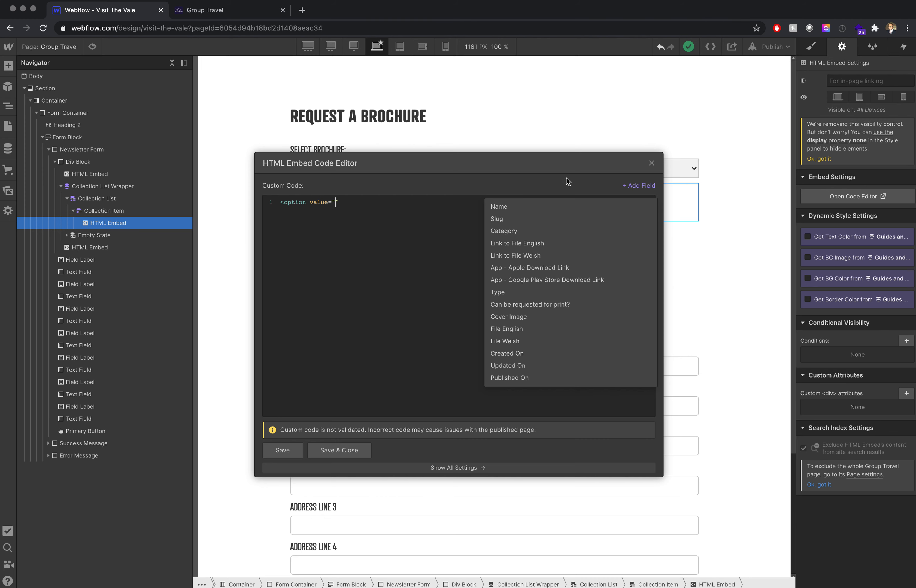
click(500, 210)
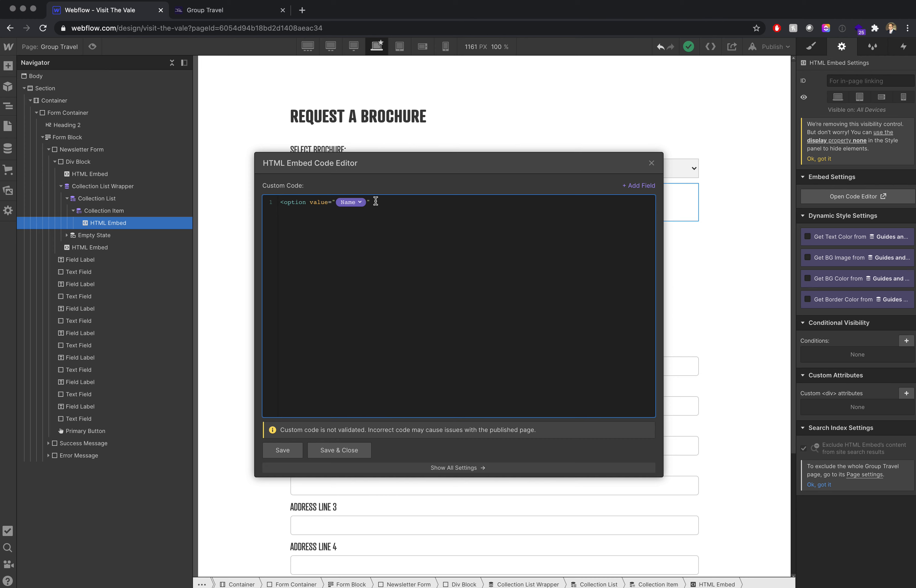
- Close the opening option tag, insert the Name field as its text, add </option>, then save and close the embed
click(375, 202)
click(634, 185)
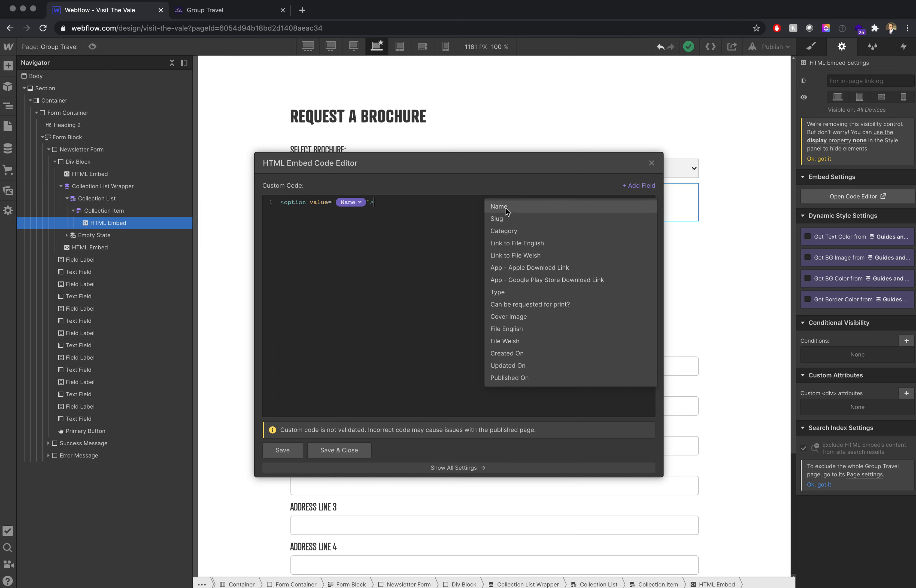
click(500, 207)
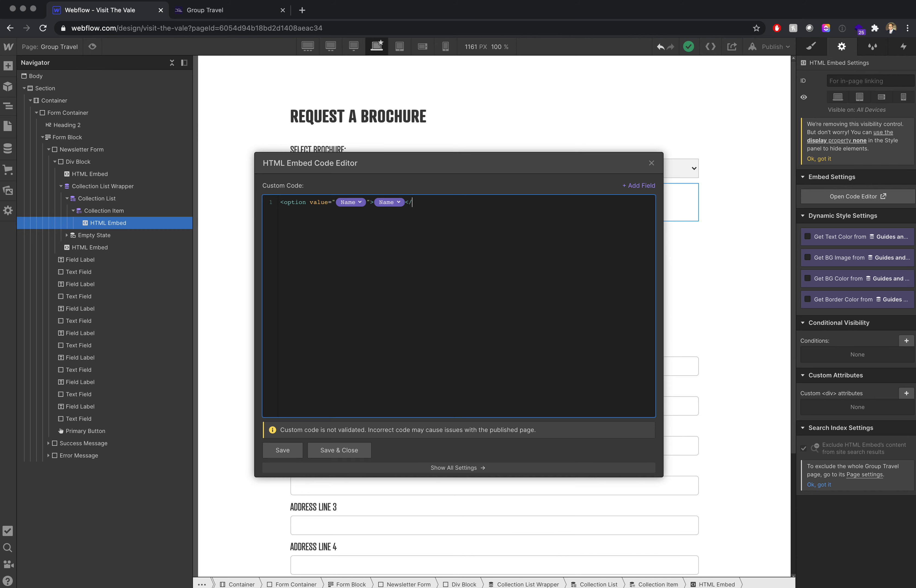
text(</option>)
click(348, 451)
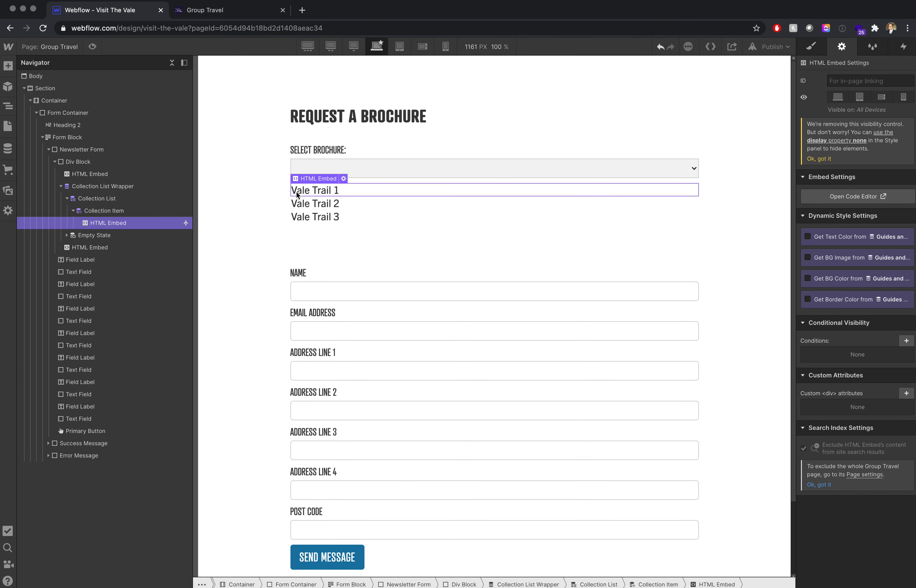
- Deselect the embed and collapse the Collection List Wrapper and the Div Block in the element tree
click(258, 200)
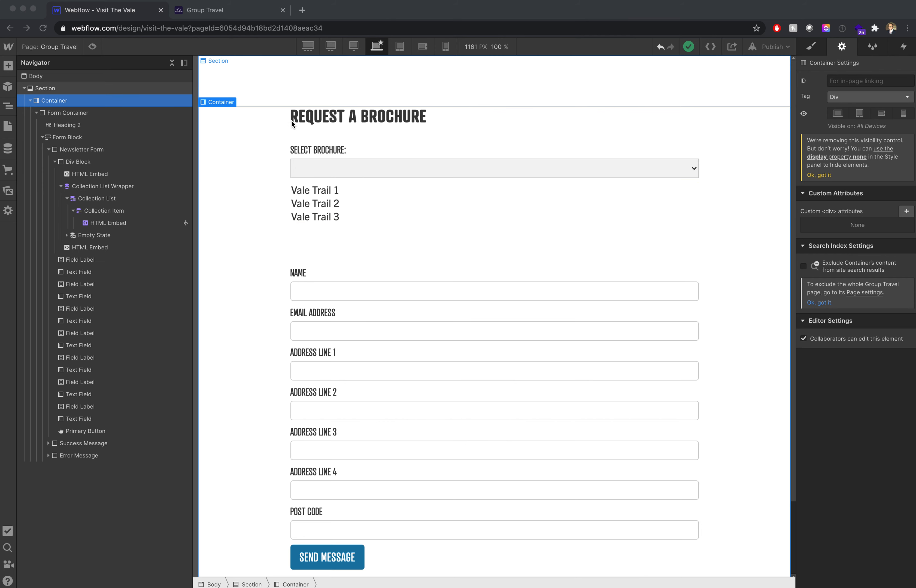
click(262, 172)
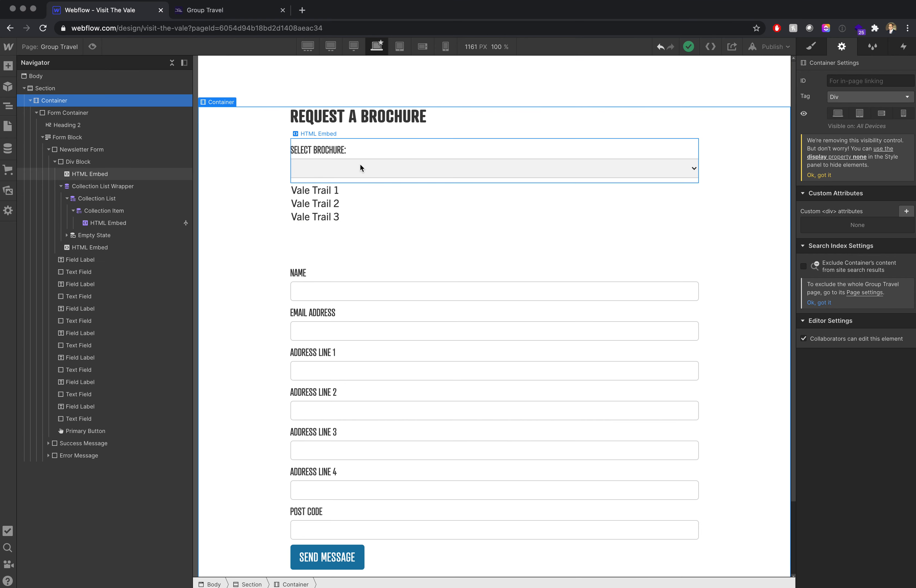
click(61, 186)
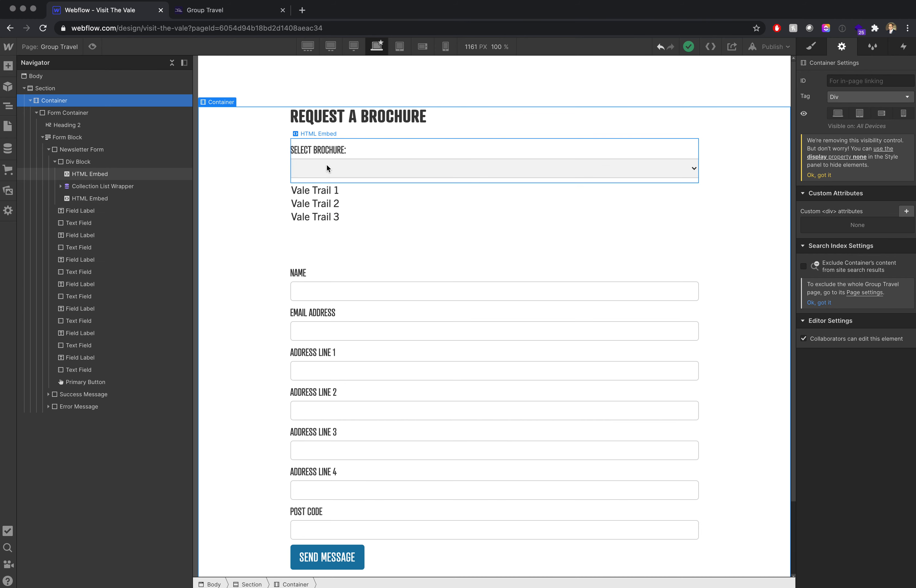
click(55, 161)
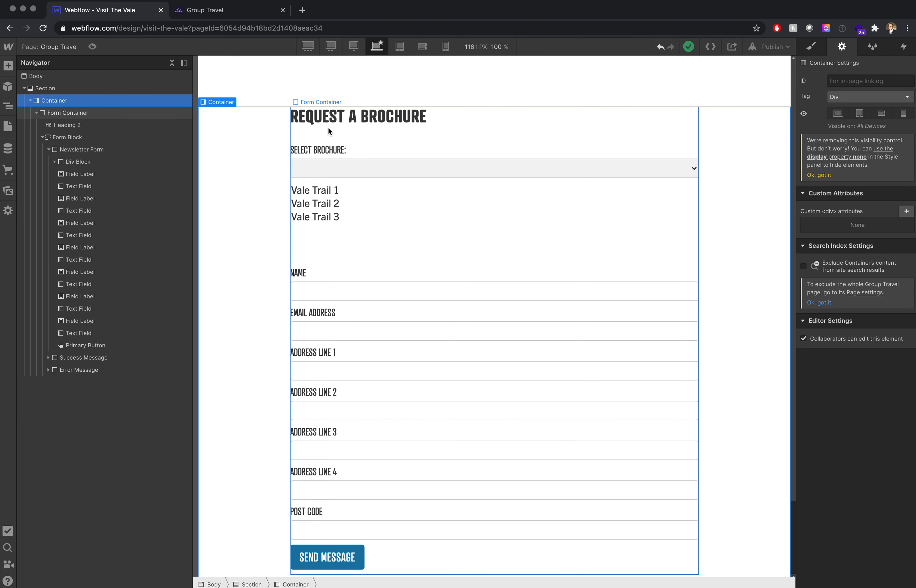
- Publish the site to the visit-the-vale.webflow.io domain and dismiss the publish options
click(772, 46)
click(723, 174)
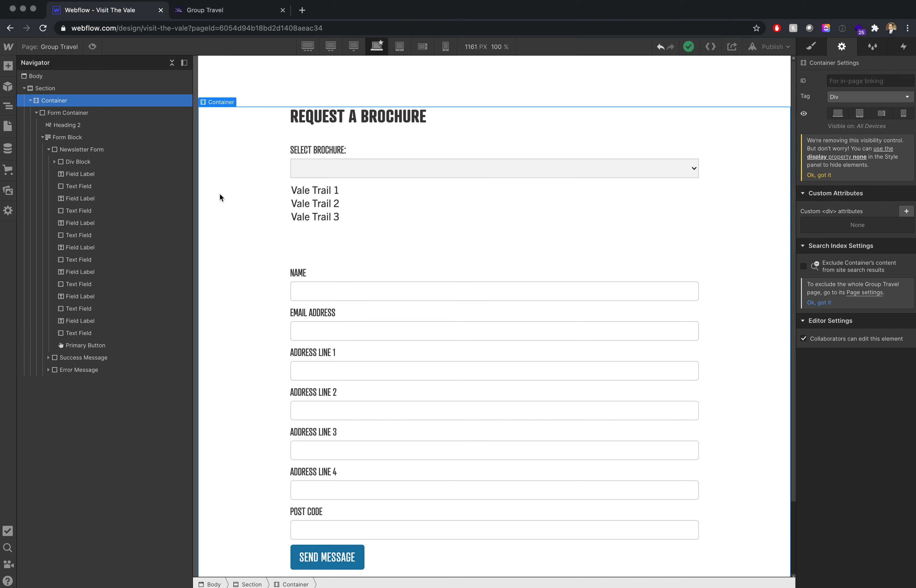
click(767, 50)
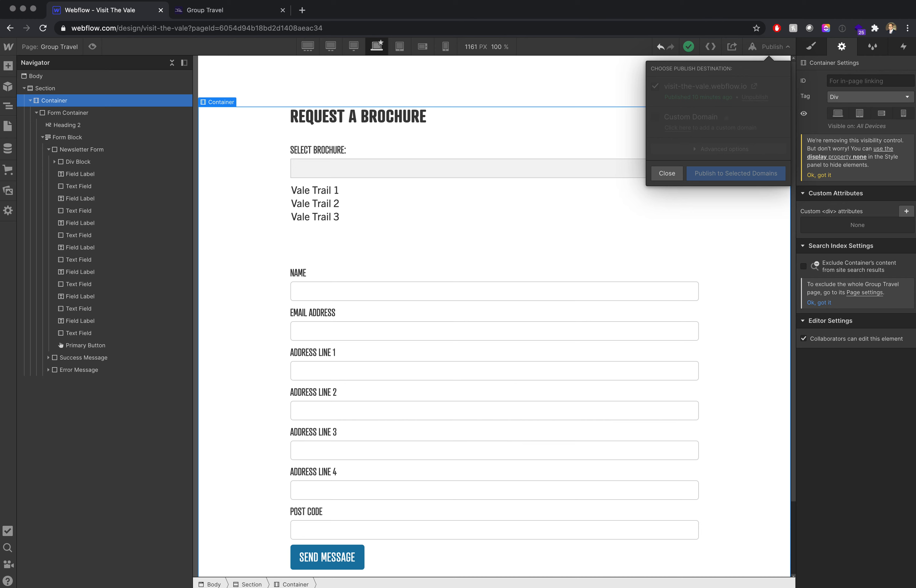
click(310, 96)
- Reload the published Group Travel page and test the Select Brochure dropdown by switching between its Vale Trail options
click(218, 13)
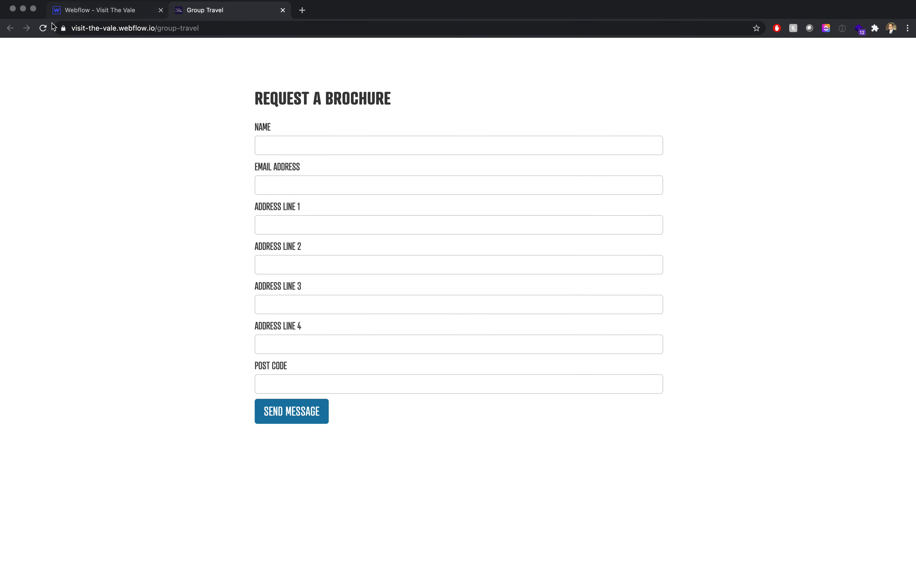
click(43, 28)
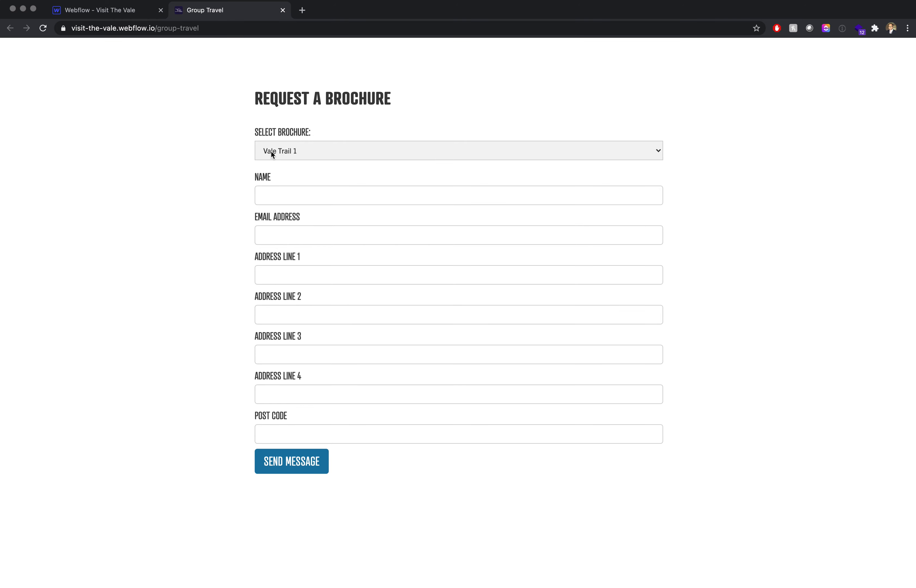
click(279, 154)
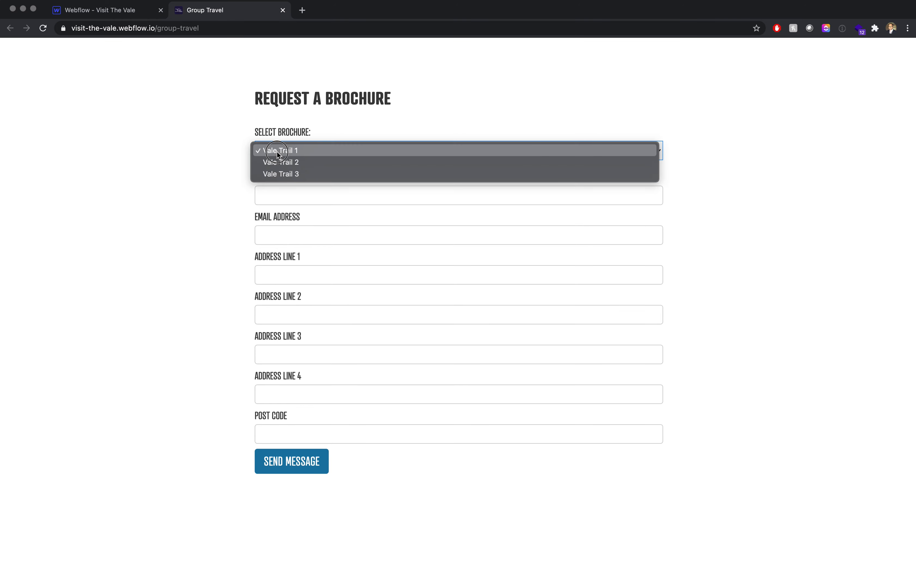
click(293, 163)
click(291, 159)
click(293, 163)
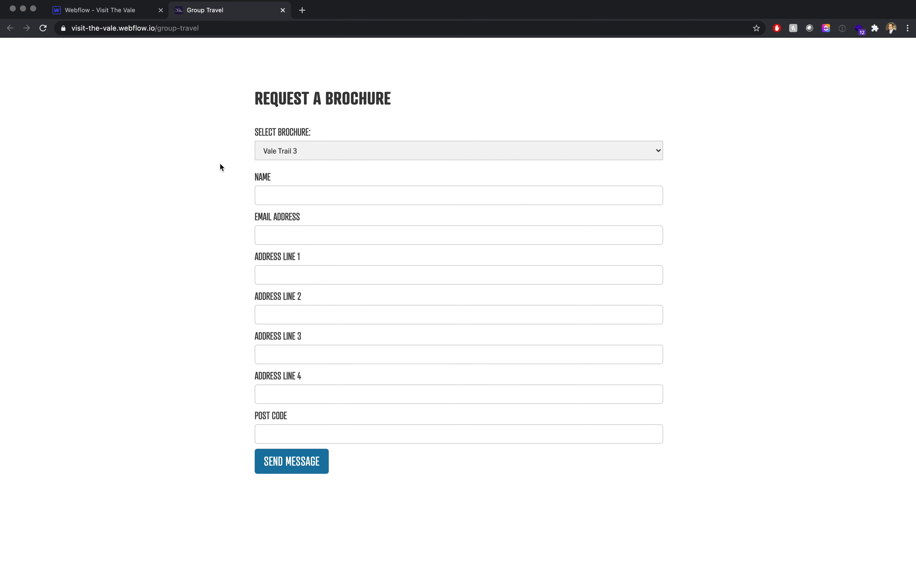
click(137, 187)
click(298, 150)
click(293, 127)
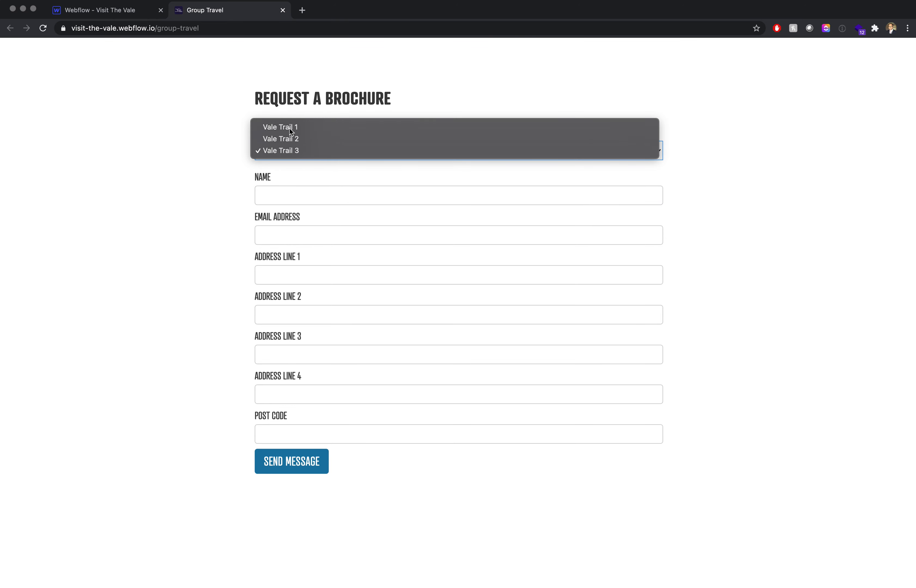